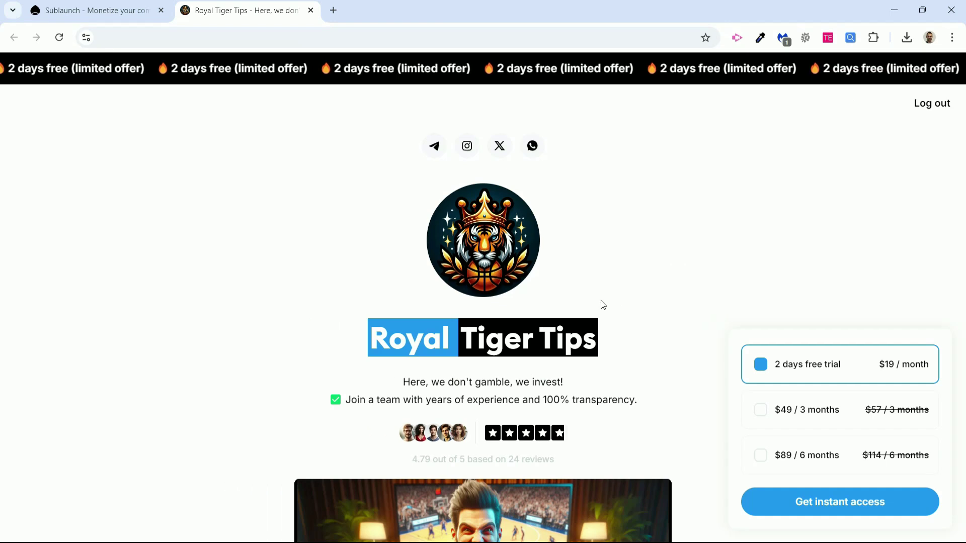
Step: Scroll the live Royal Tiger Tips page down to the FAQ and back, then switch to the Sublaunch editor
scroll(637, 276, "down", 5)
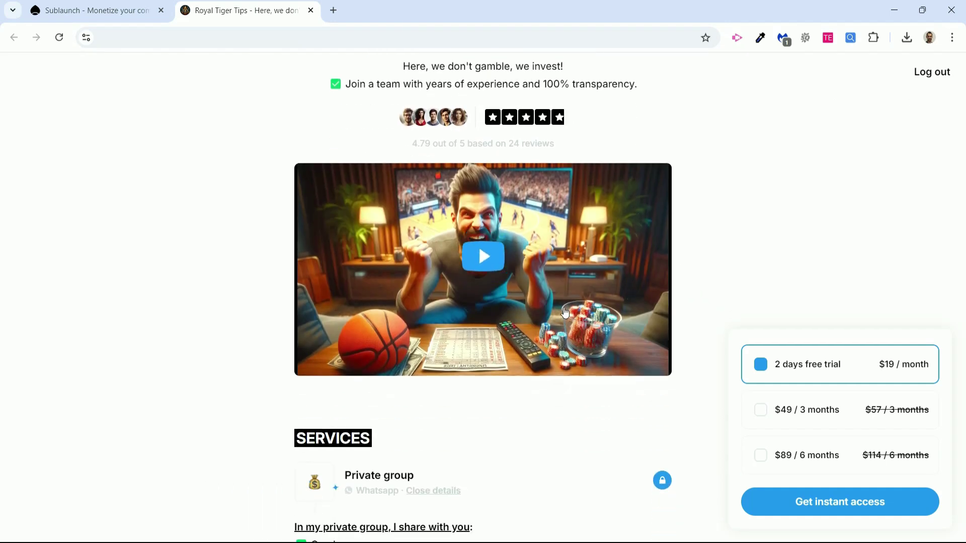
scroll(522, 403, "down", 3)
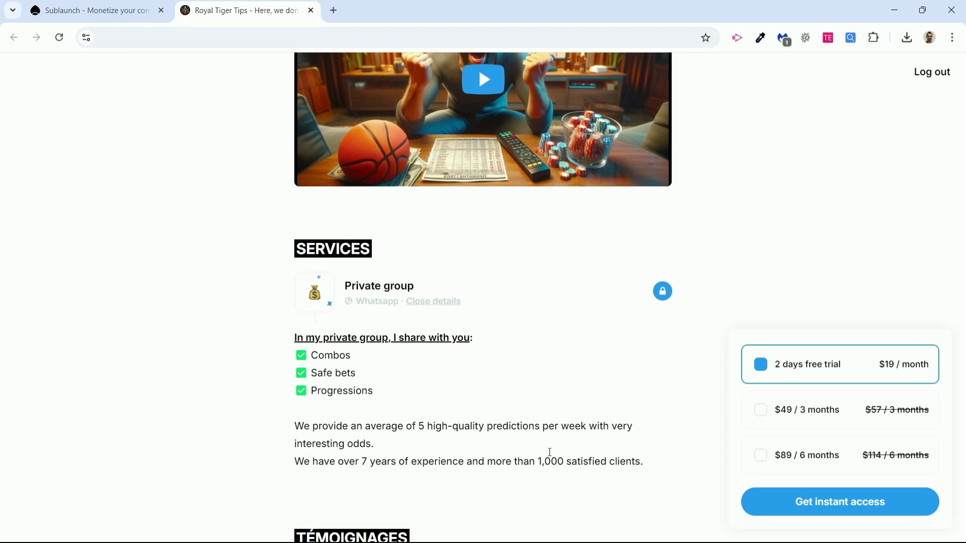
scroll(530, 345, "down", 8)
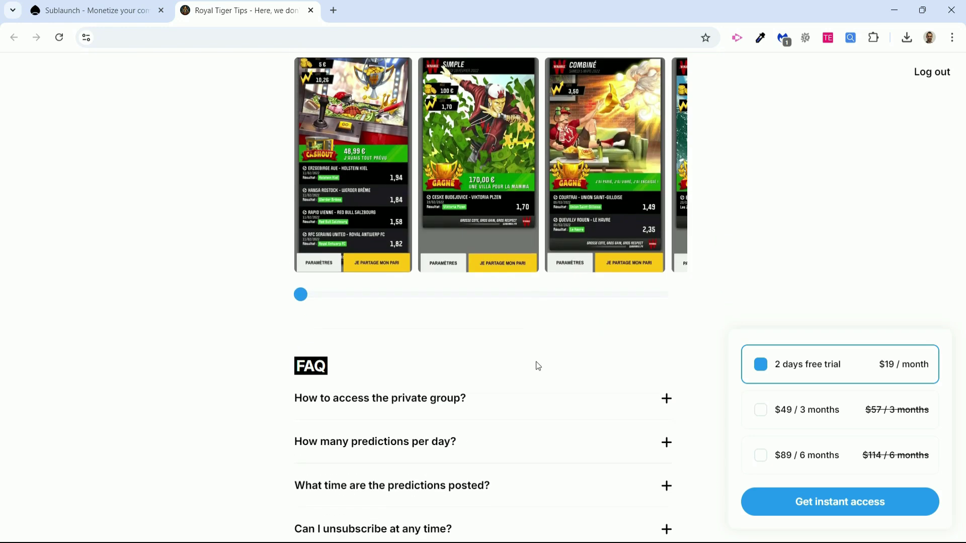
scroll(537, 364, "up", 9)
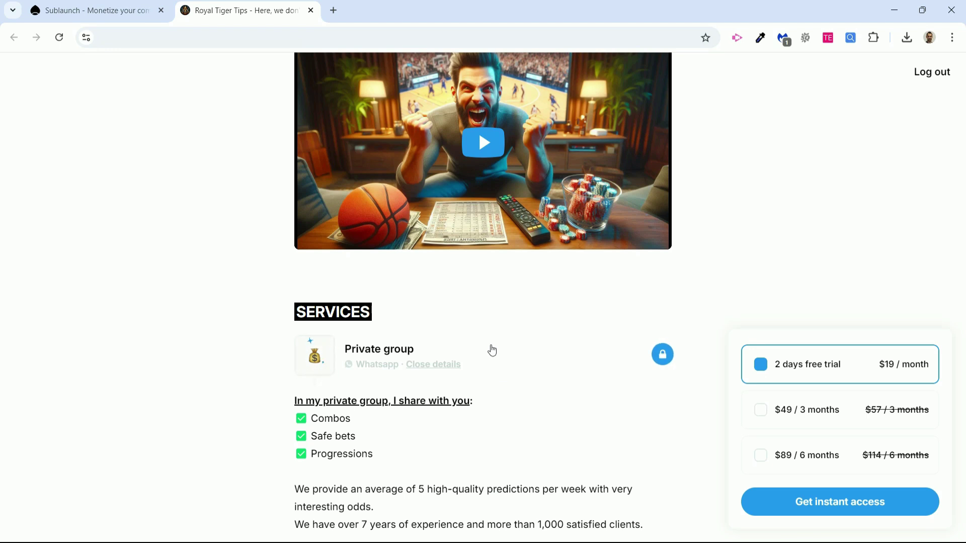
scroll(515, 361, "down", 1)
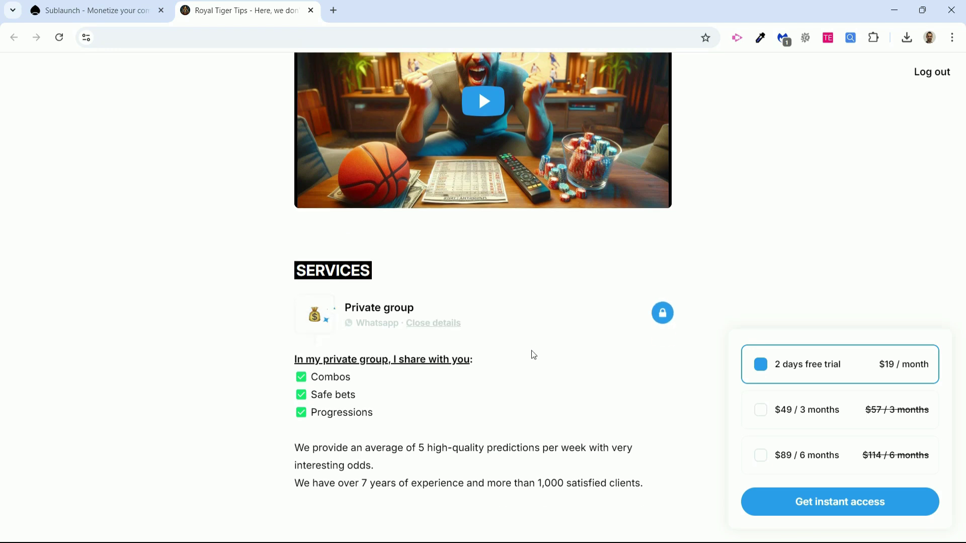
key("ctrl+shift+Tab")
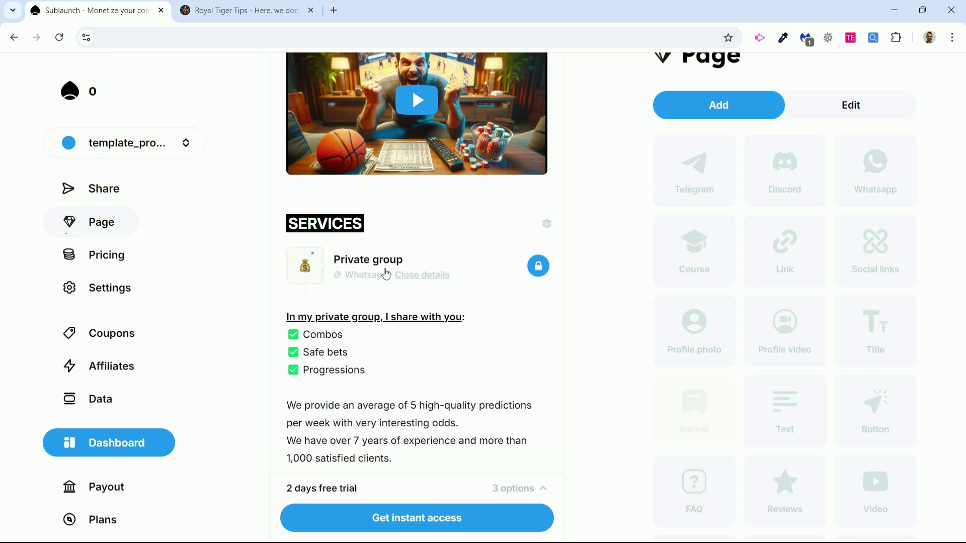
Step: Return to the live Royal Tiger Tips page to check its 2-day free trial and 3- and 6-month pricing
key("ctrl+Tab")
scroll(525, 357, "down", 2)
scroll(534, 398, "up", 8)
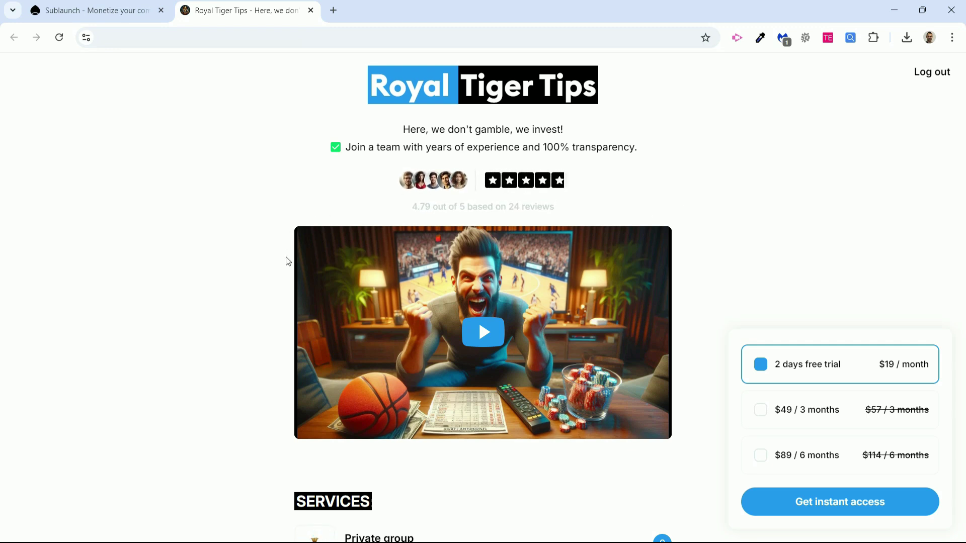
scroll(665, 207, "down", 3)
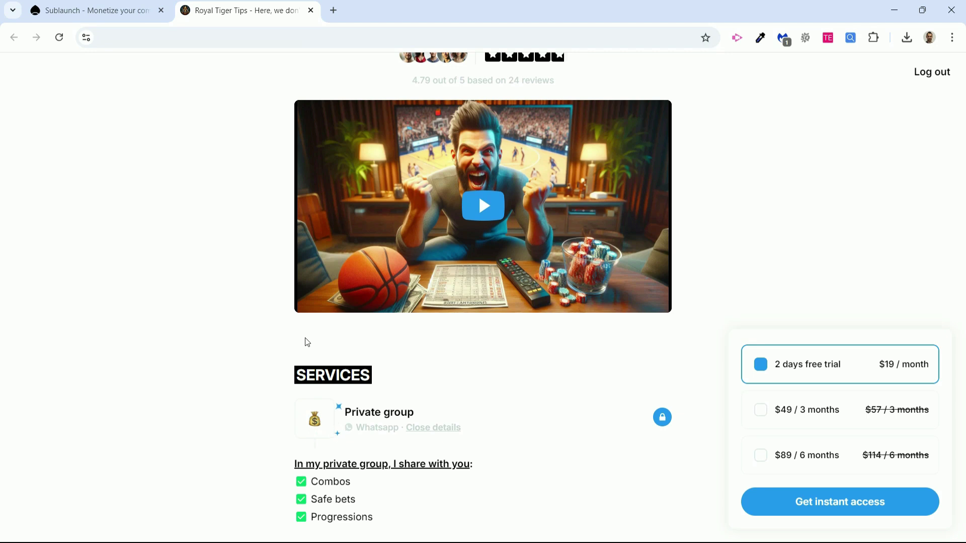
scroll(442, 343, "down", 3)
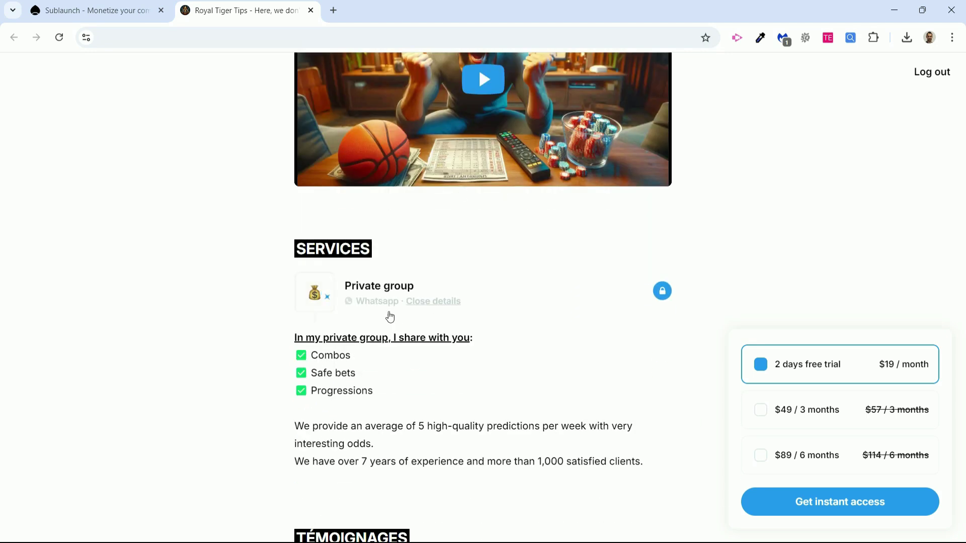
scroll(502, 256, "down", 3)
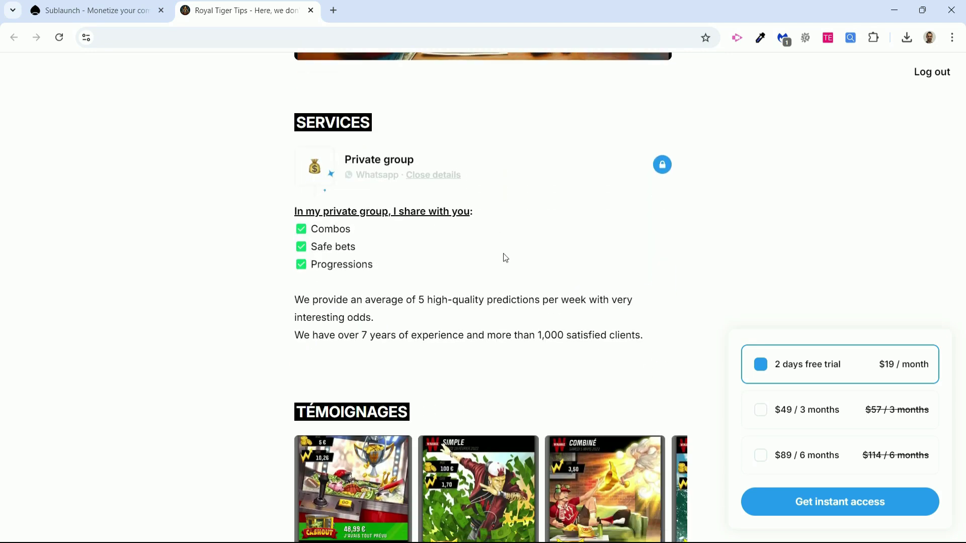
scroll(585, 259, "down", 10)
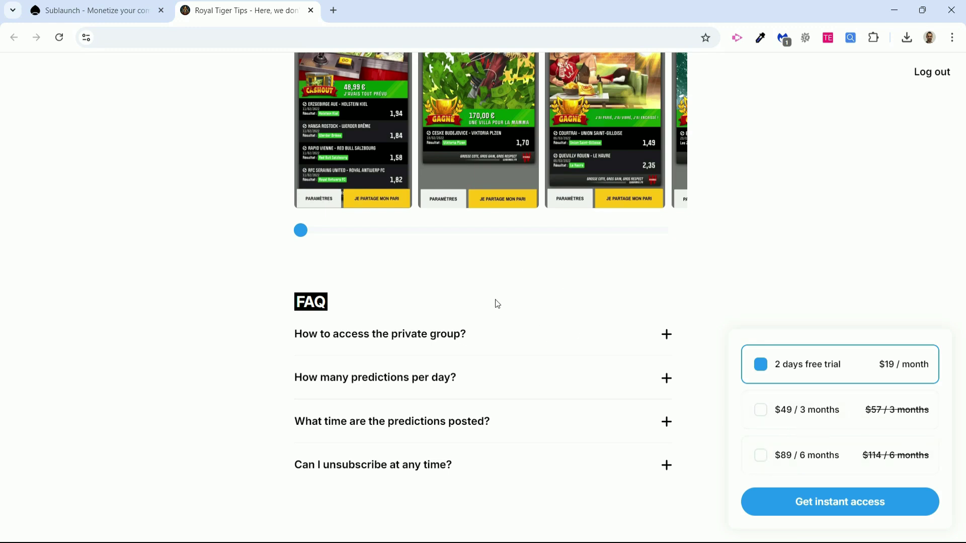
scroll(455, 295, "down", 3)
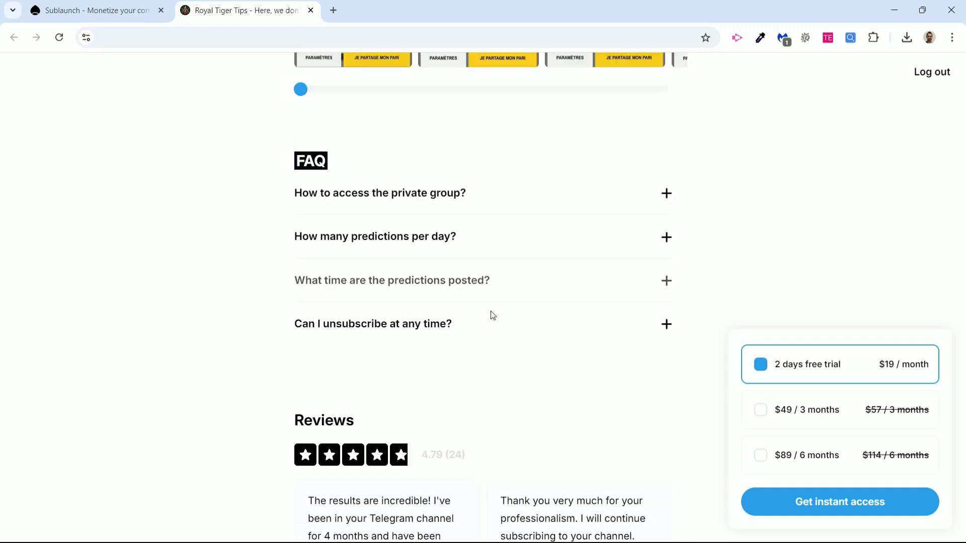
scroll(493, 315, "down", 2)
scroll(577, 401, "up", 15)
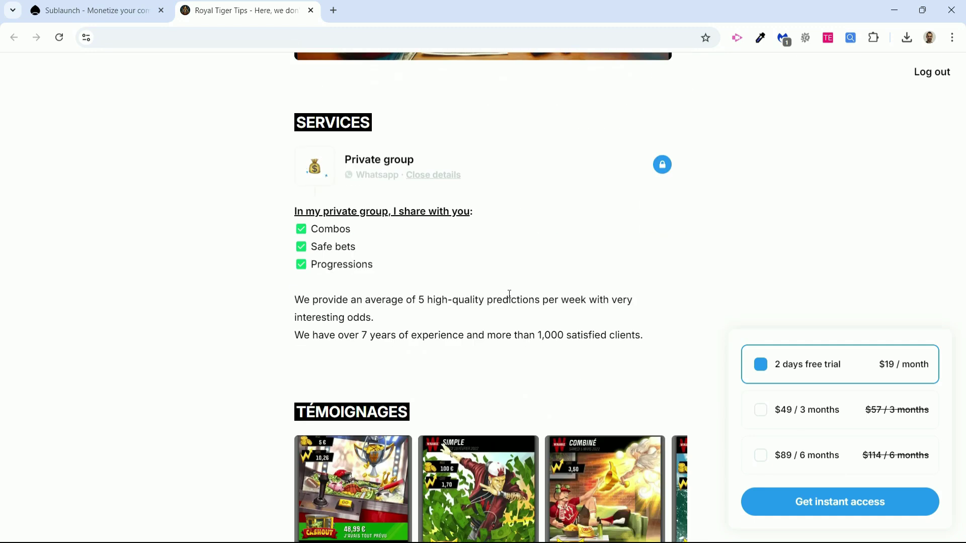
scroll(493, 332, "up", 3)
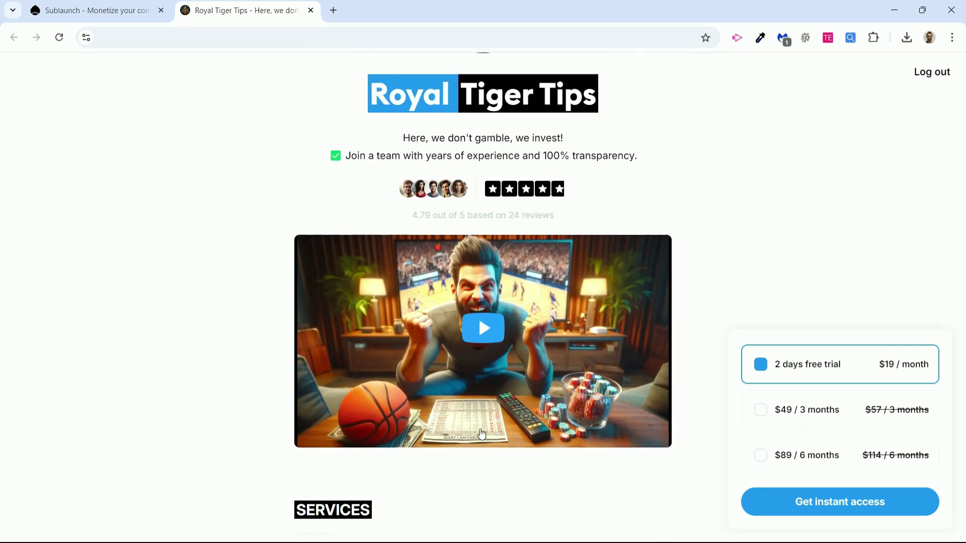
scroll(478, 352, "up", 1)
scroll(465, 363, "up", 1)
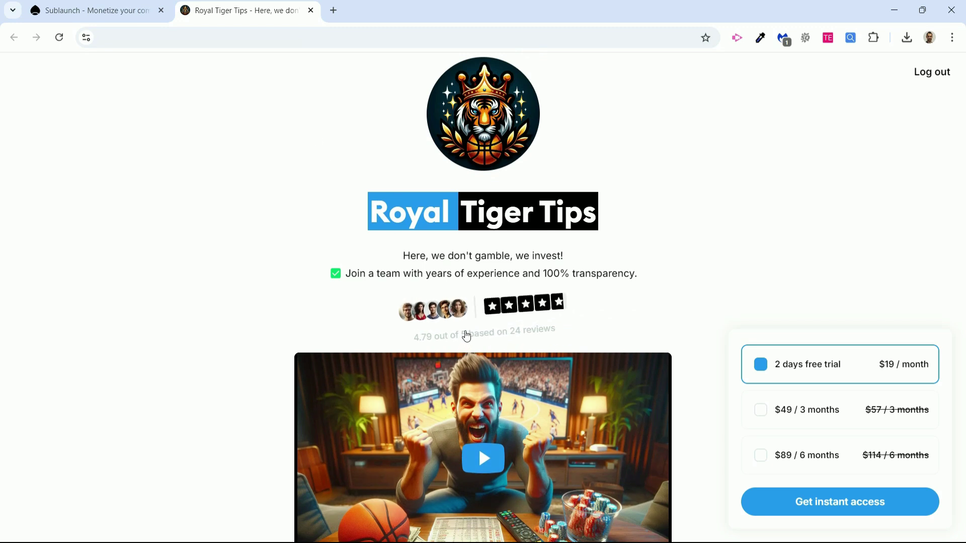
scroll(657, 314, "down", 1)
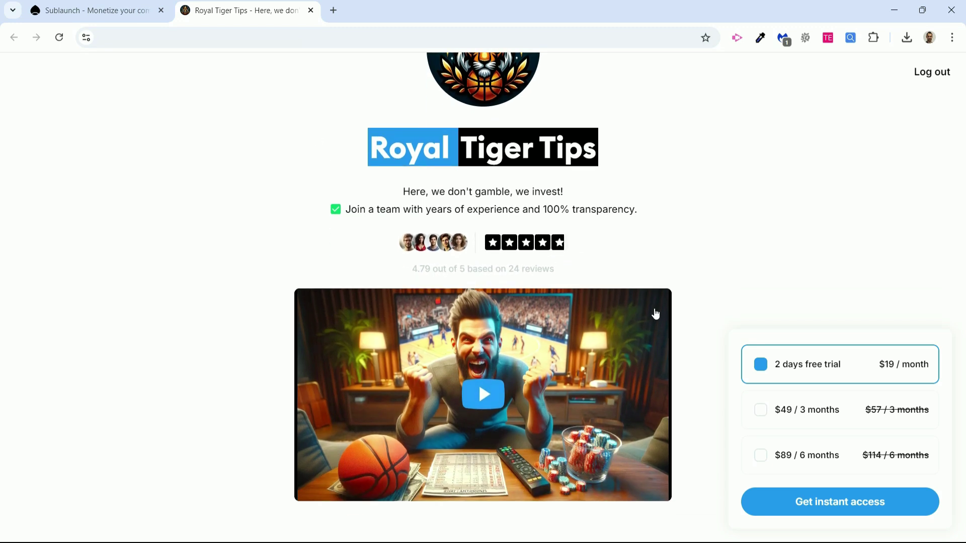
scroll(603, 327, "down", 3)
scroll(383, 384, "down", 1)
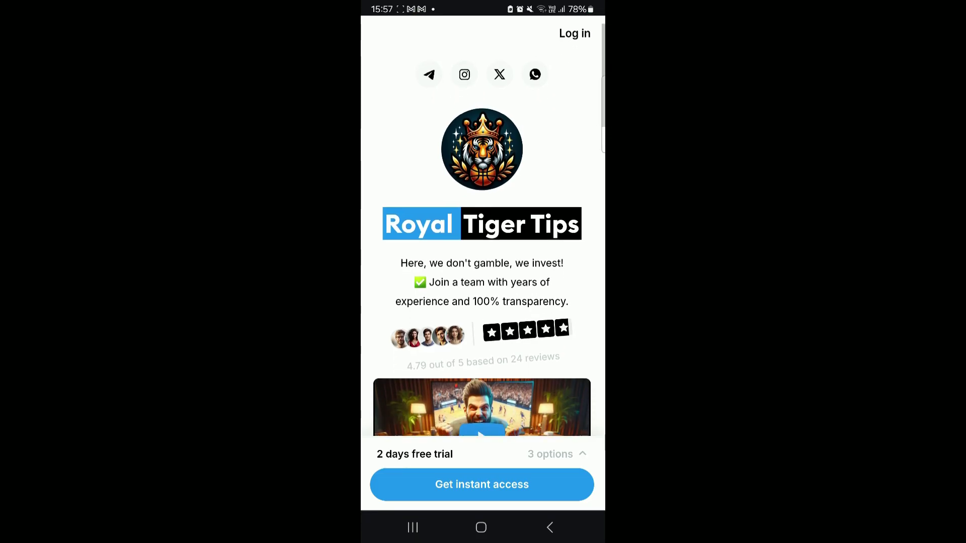
scroll(482, 226, "down", 3)
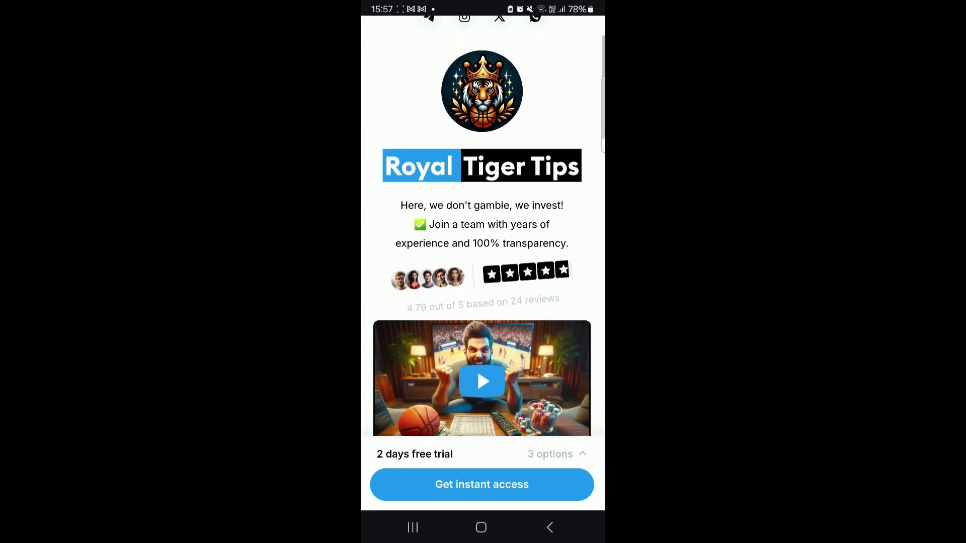
scroll(483, 227, "down", 4)
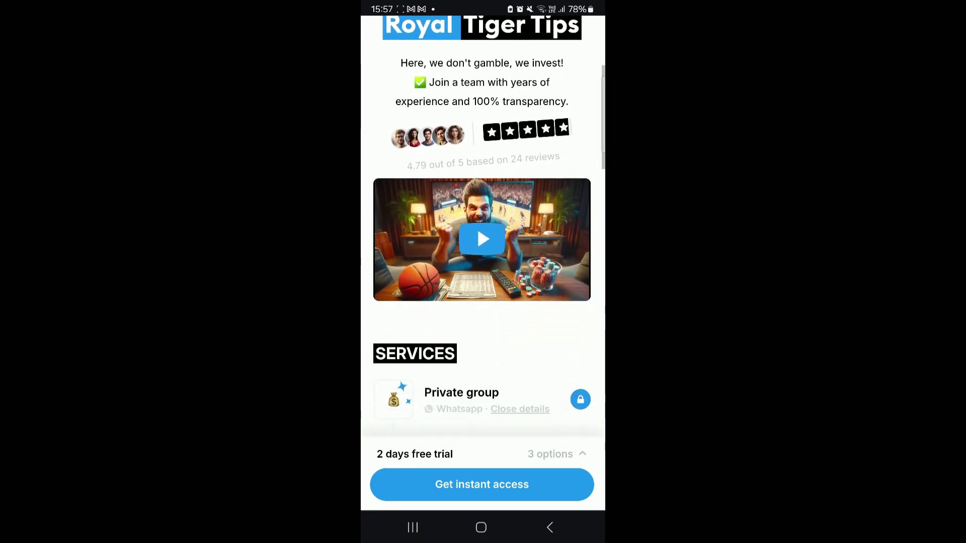
scroll(483, 226, "down", 1)
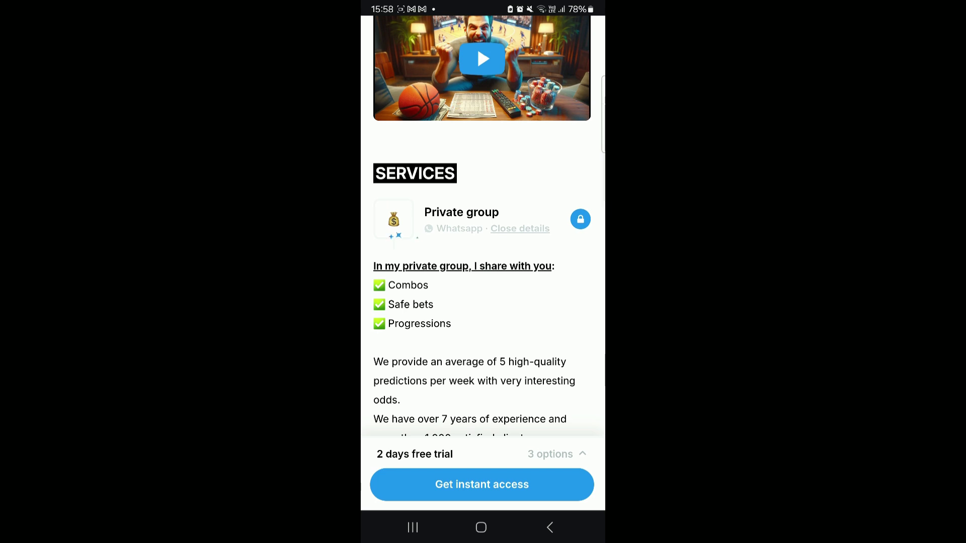
left_click(580, 219)
left_click(580, 218)
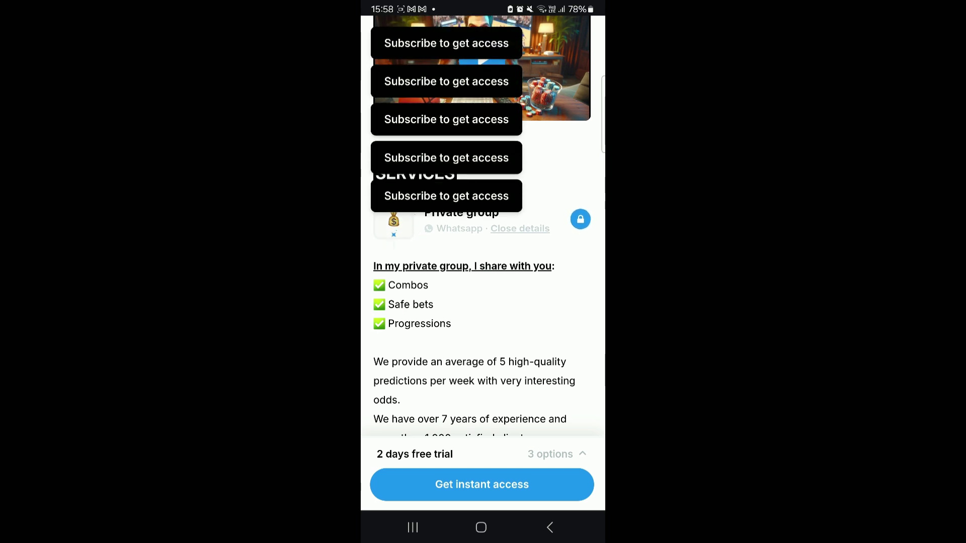
scroll(483, 227, "down", 1)
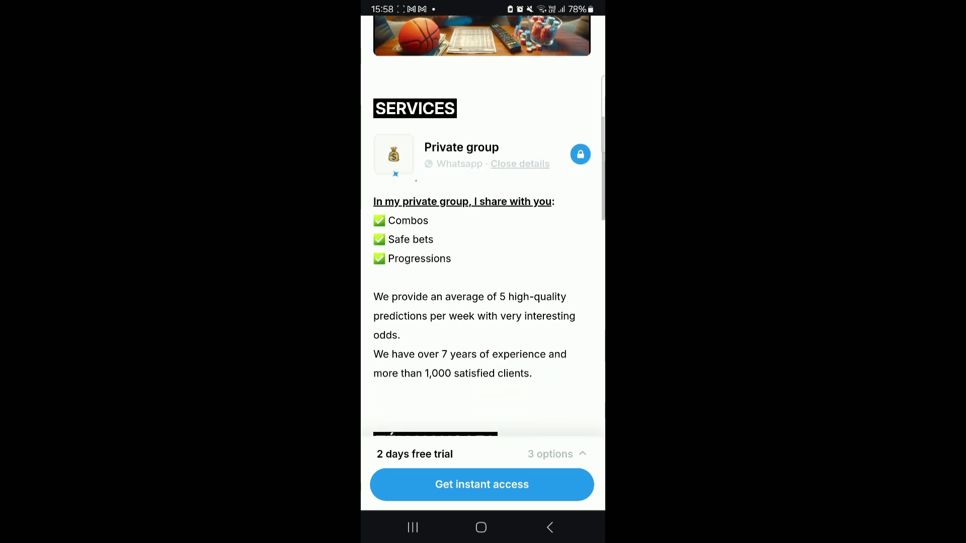
scroll(483, 226, "down", 4)
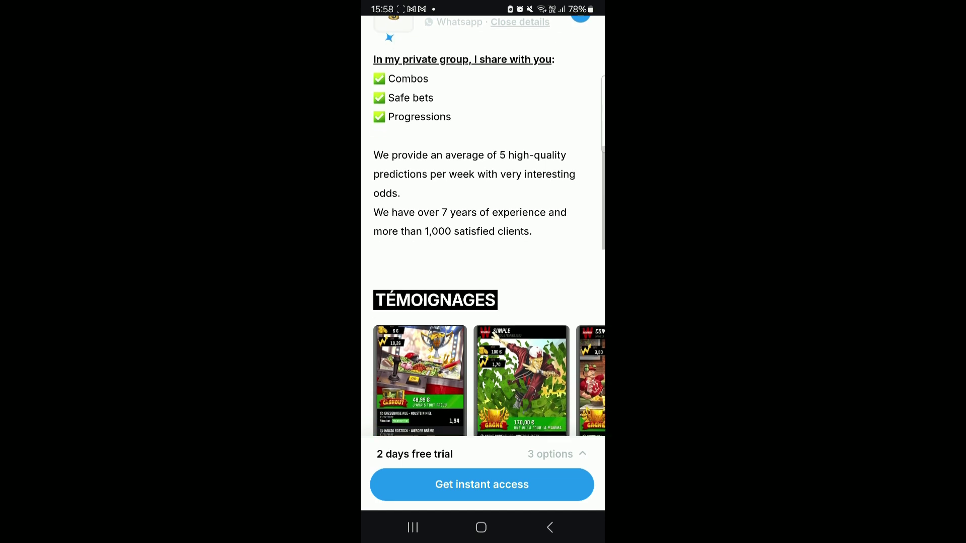
scroll(483, 302, "down", 4)
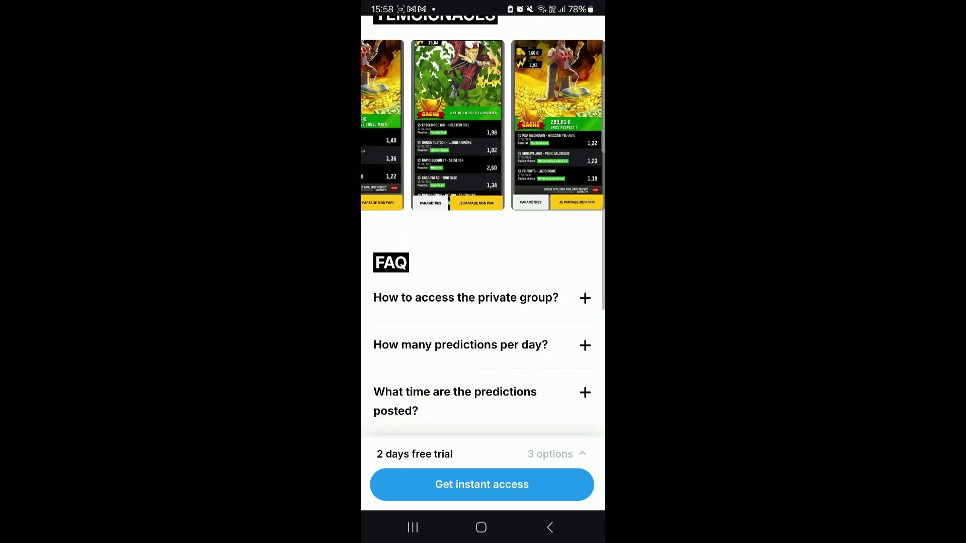
left_click(466, 271)
left_click(466, 271)
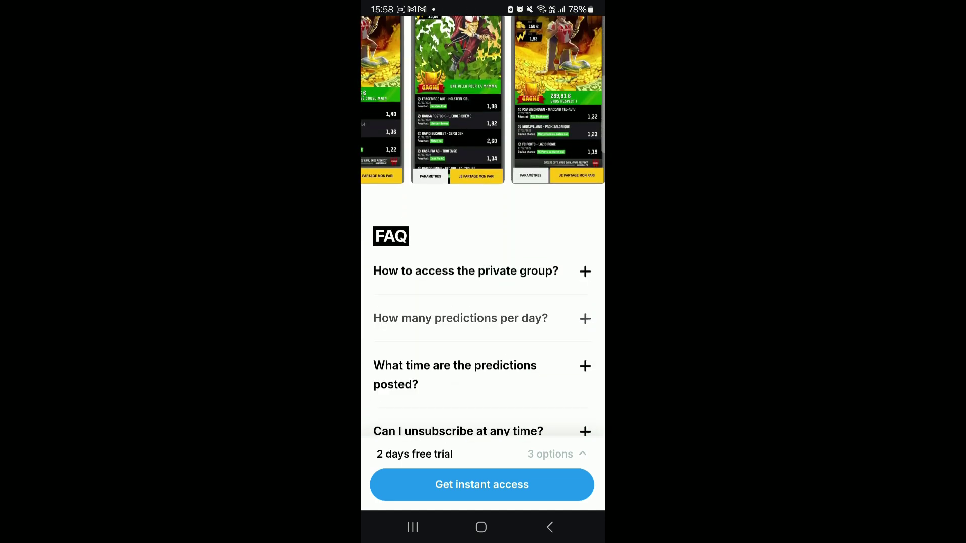
scroll(460, 318, "down", 4)
scroll(483, 226, "down", 4)
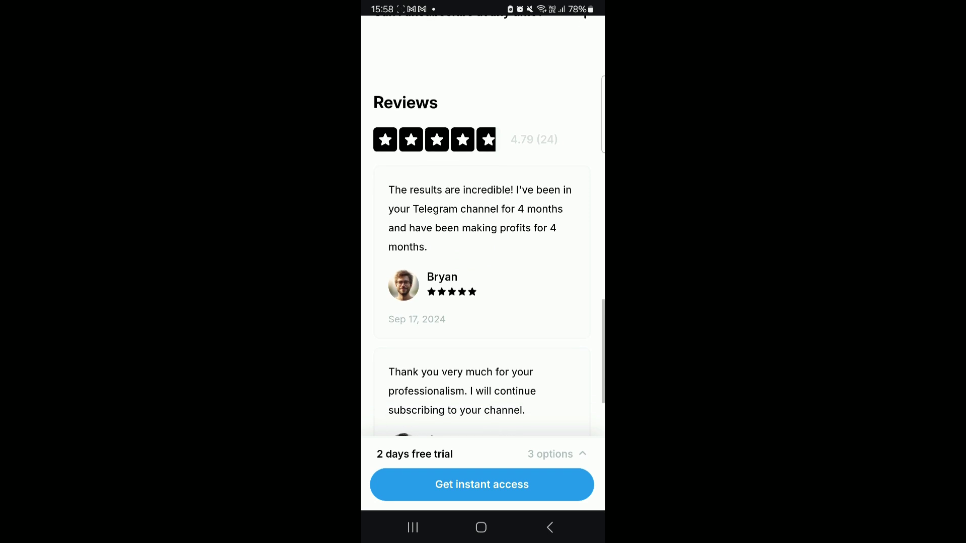
left_click(555, 454)
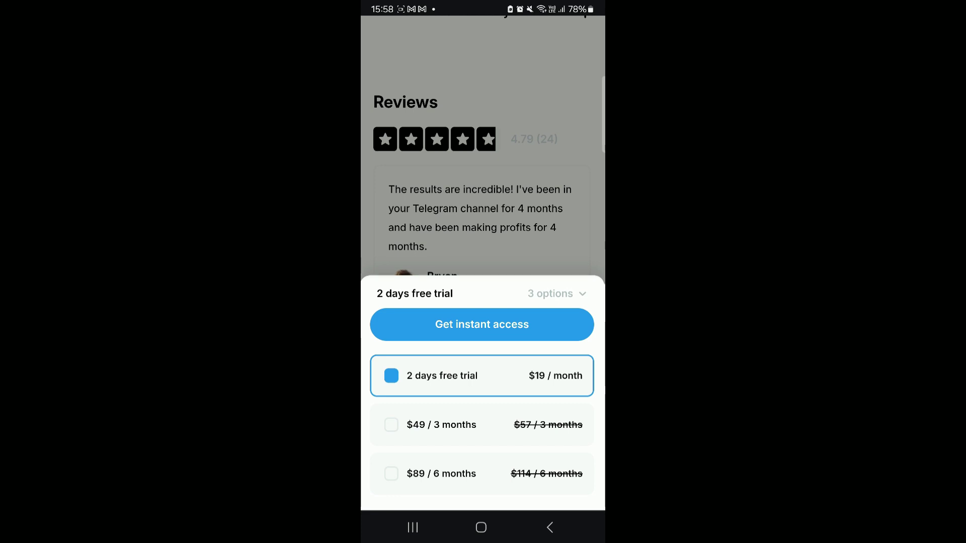
left_click(556, 293)
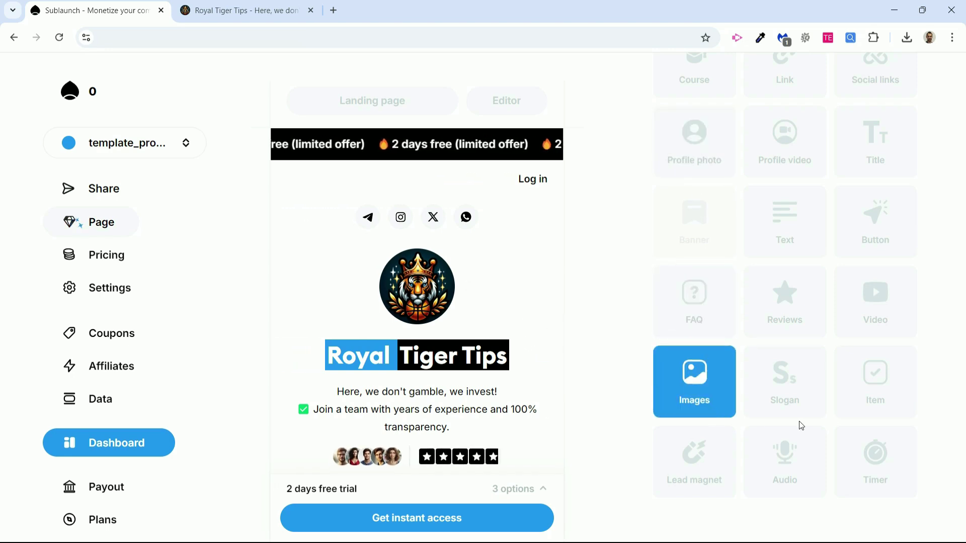
Step: Add a Video block below the rating and check it in the page preview
left_click(886, 305)
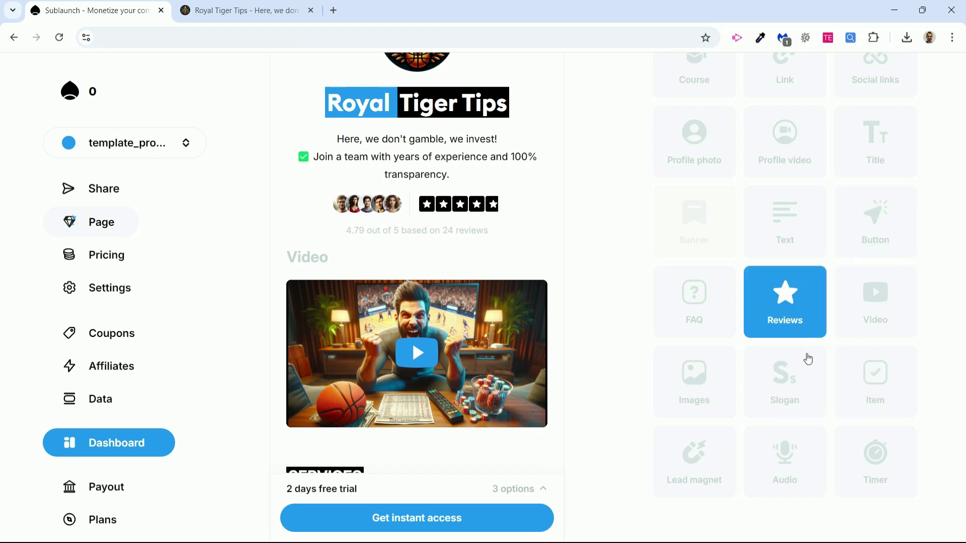
scroll(830, 242, "up", 2)
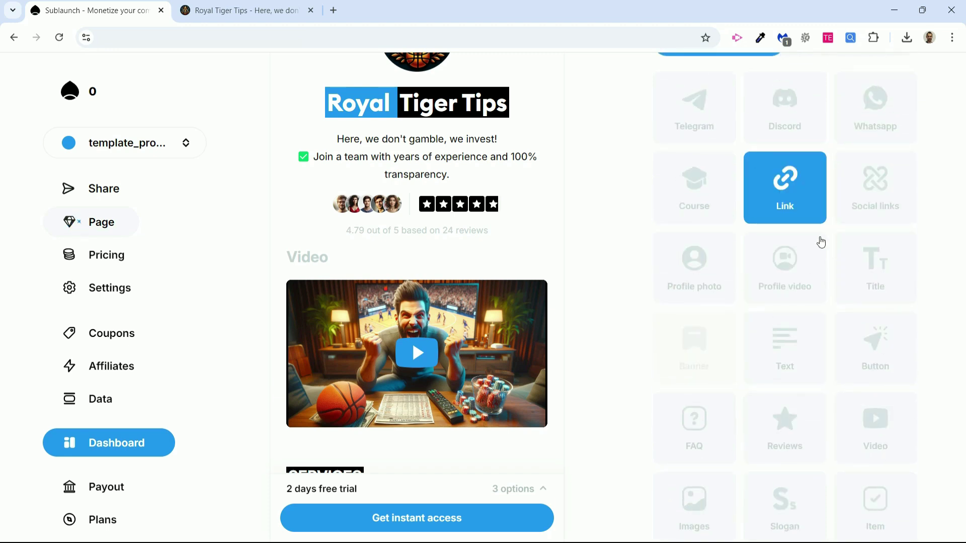
scroll(845, 245, "up", 1)
scroll(764, 312, "down", 3)
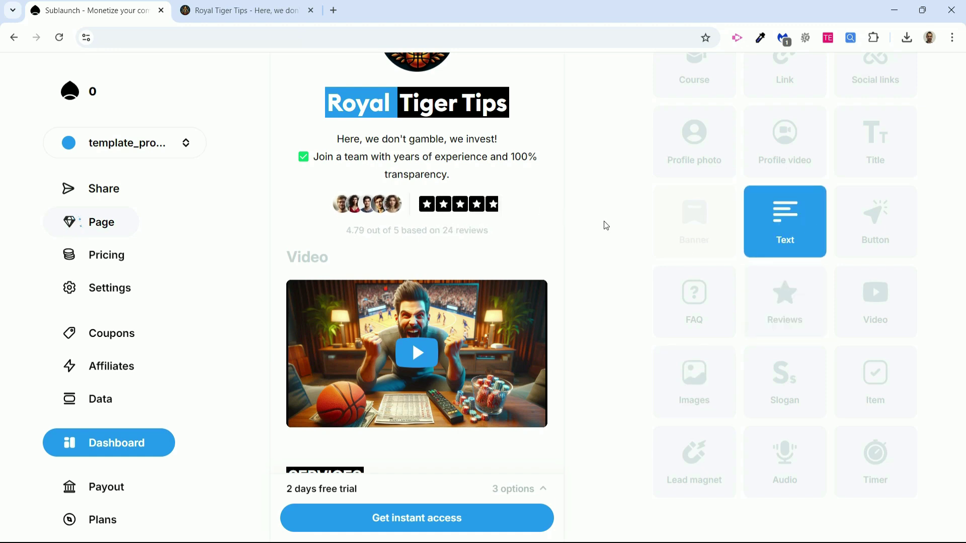
scroll(785, 281, "up", 4)
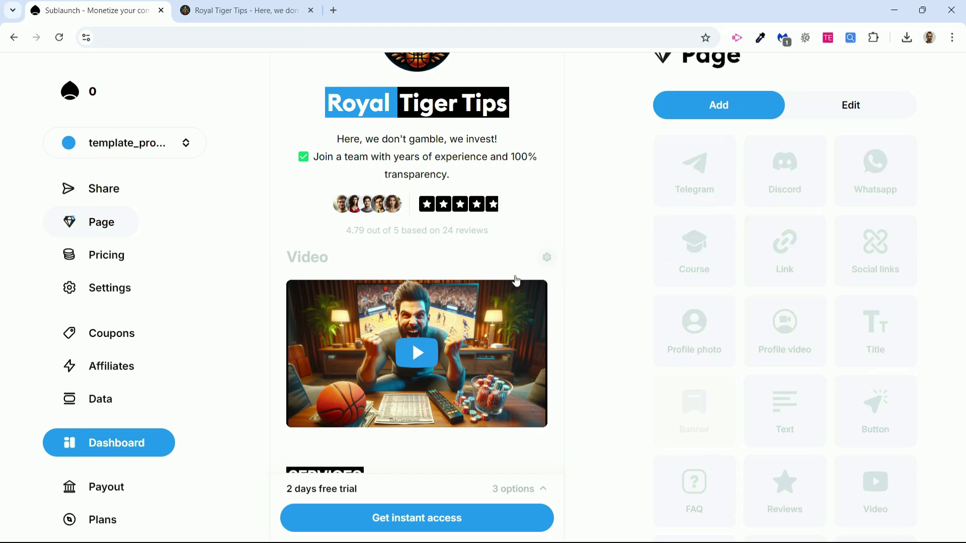
Step: Open the Pricing settings showing $19 monthly, $57 per 3 months and $114 per 6 months
scroll(516, 281, "down", 4)
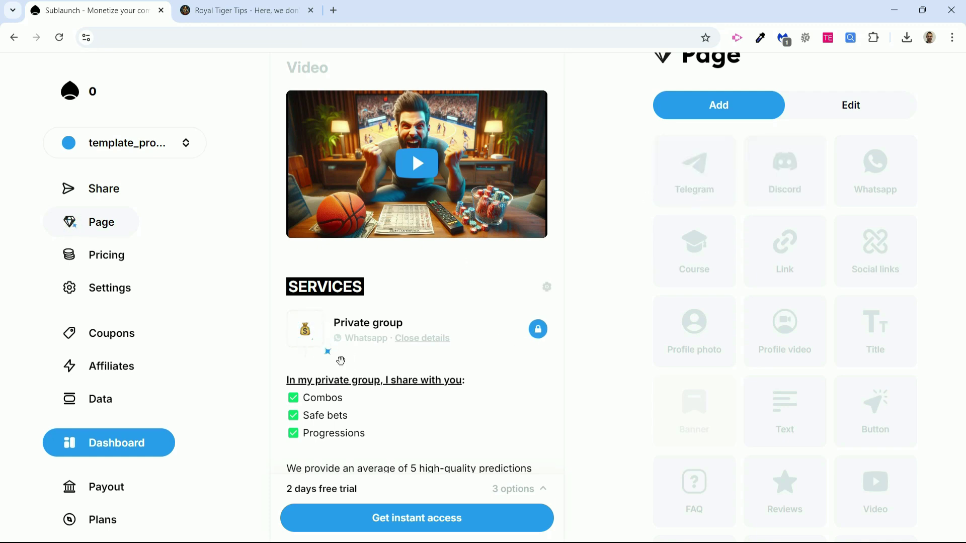
scroll(387, 358, "down", 1)
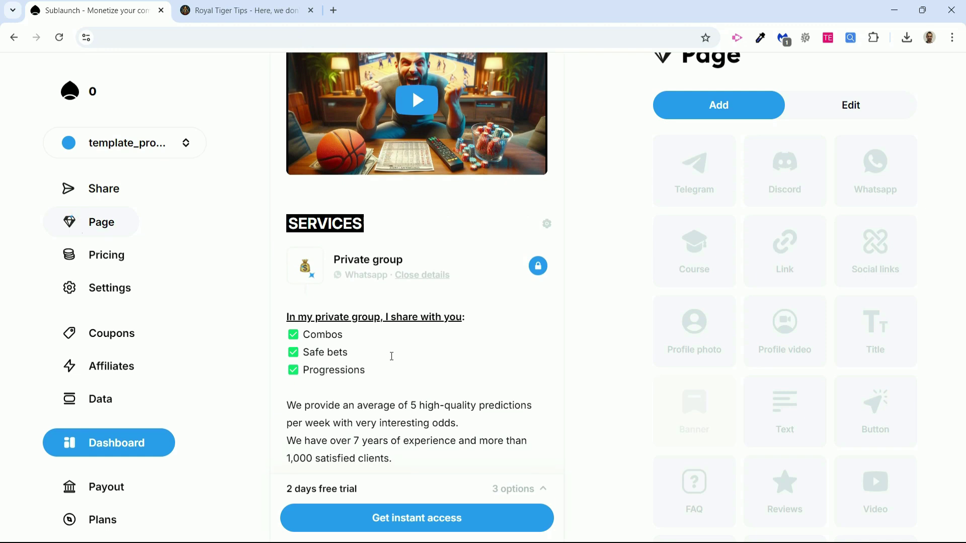
left_click(105, 258)
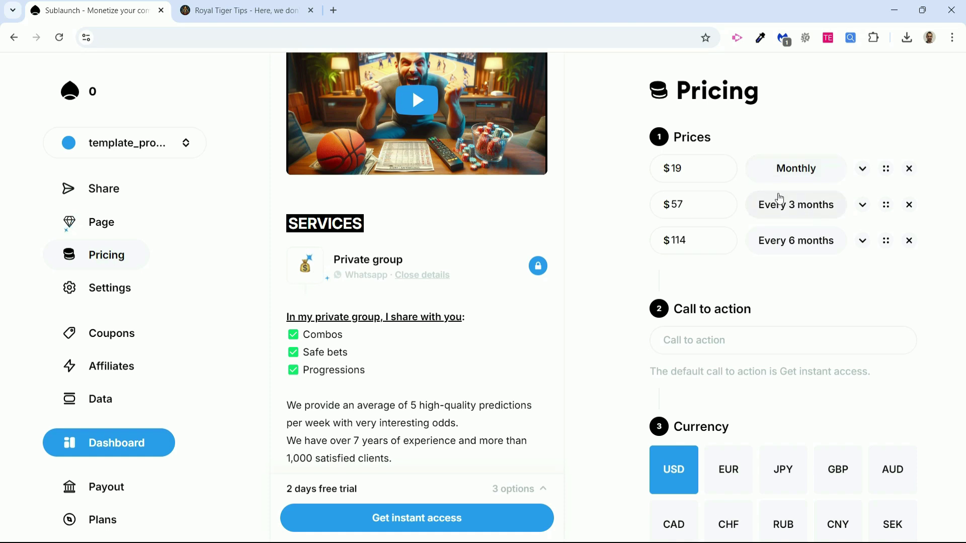
left_click(797, 240)
scroll(804, 323, "down", 3)
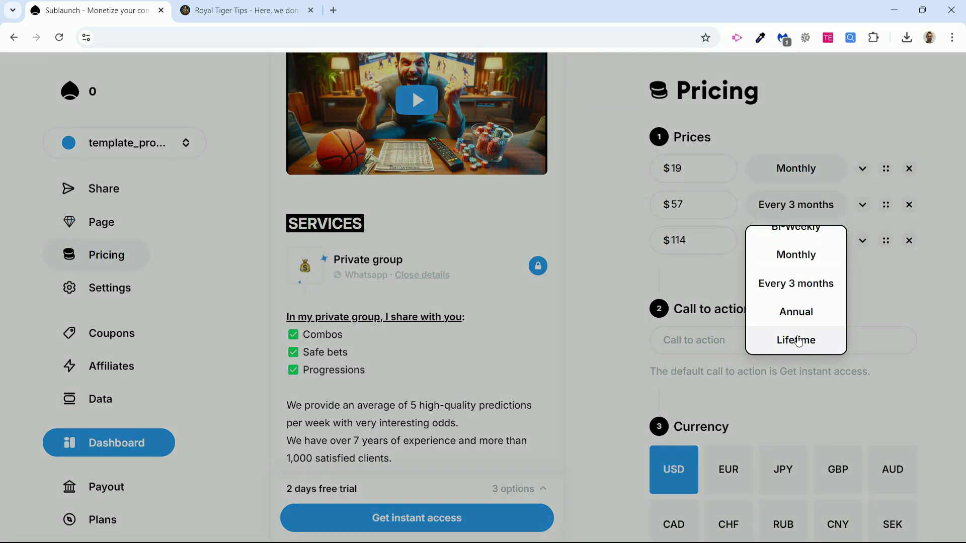
left_click(715, 281)
left_click(863, 205)
left_click(863, 205)
left_click(862, 169)
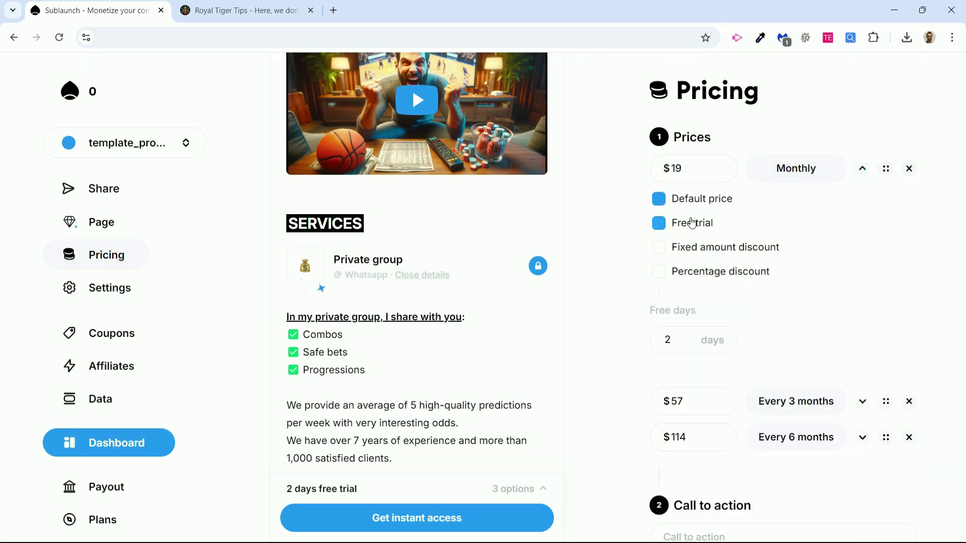
left_click(863, 169)
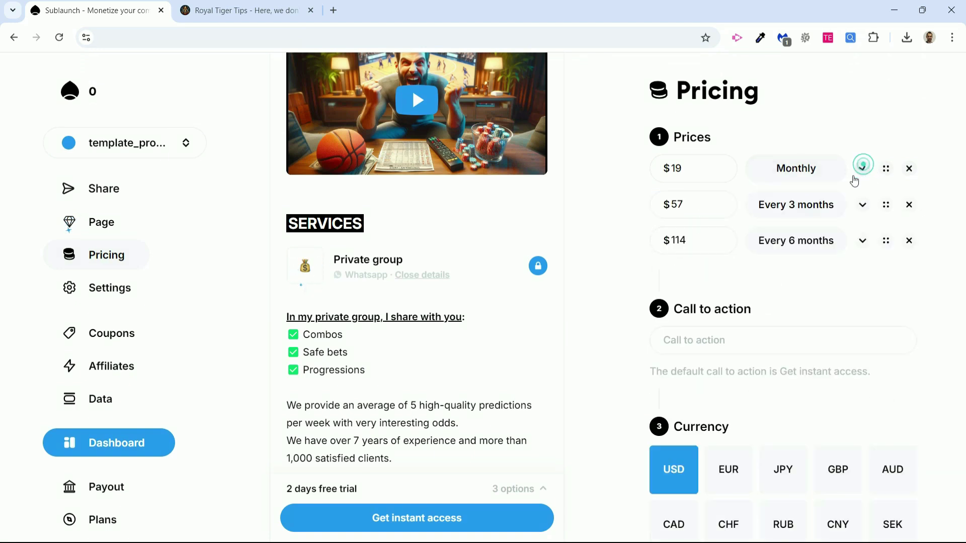
scroll(783, 403, "down", 3)
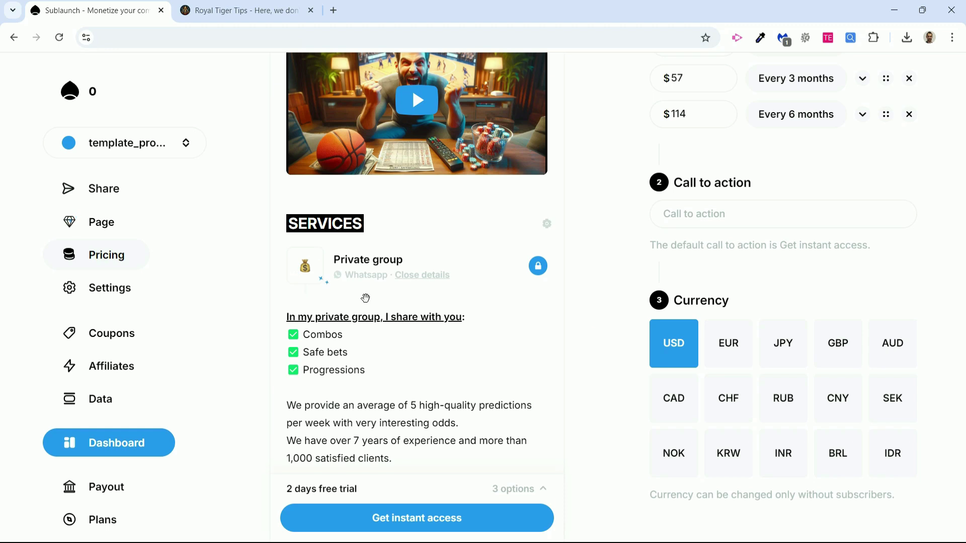
scroll(397, 407, "up", 4)
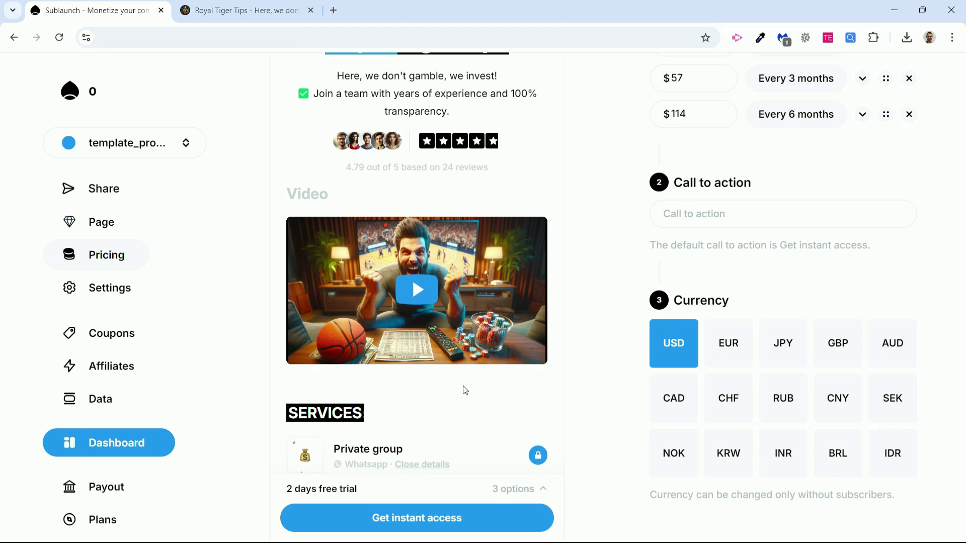
scroll(443, 427, "up", 1)
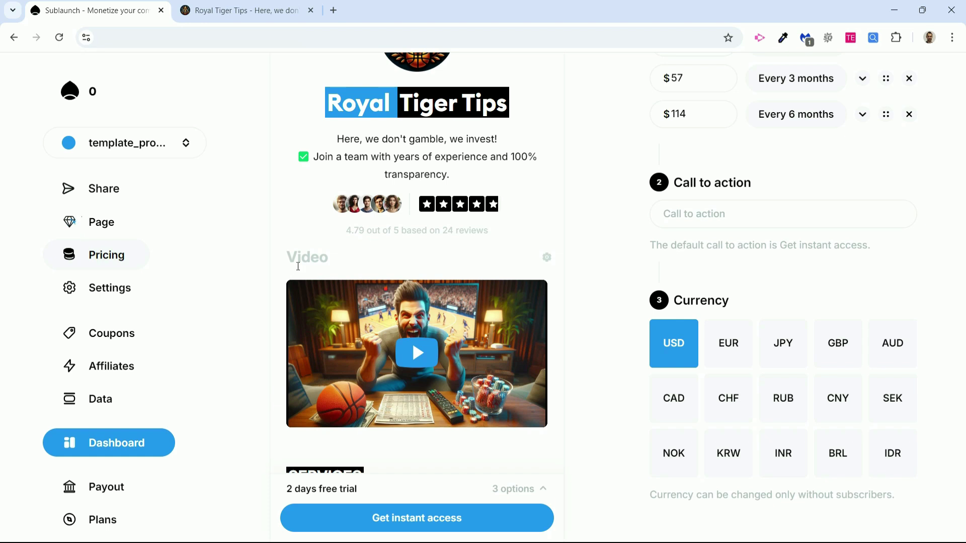
scroll(469, 259, "down", 5)
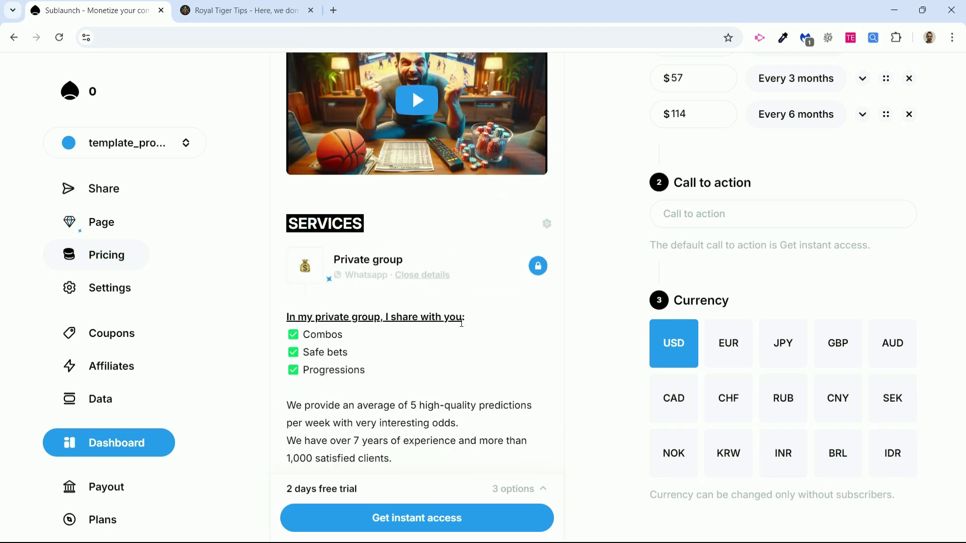
scroll(461, 333, "up", 4)
scroll(462, 336, "down", 2)
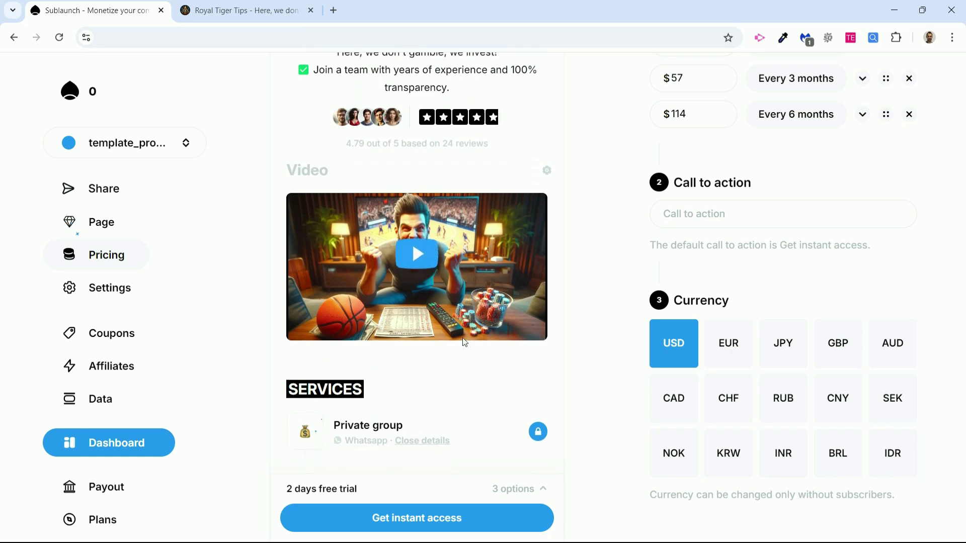
Step: Browse the published Royal Tiger Tips page, now with the video above SERVICES and three plans
left_click(272, 5)
scroll(535, 444, "down", 10)
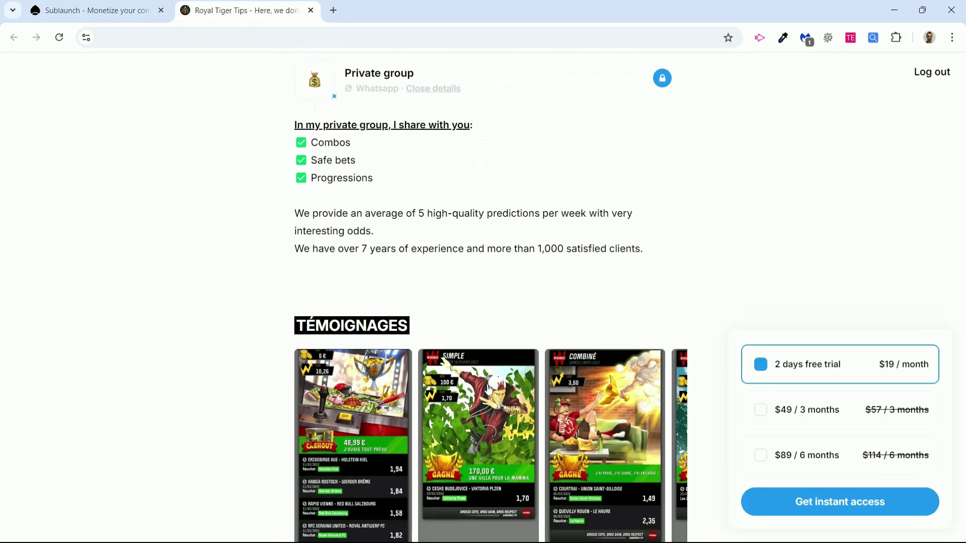
scroll(431, 336, "down", 3)
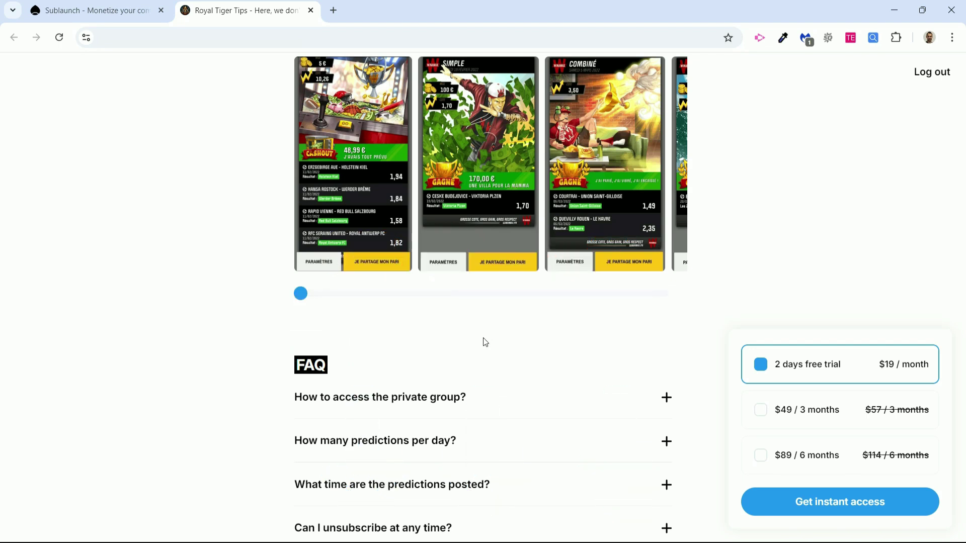
scroll(467, 359, "up", 15)
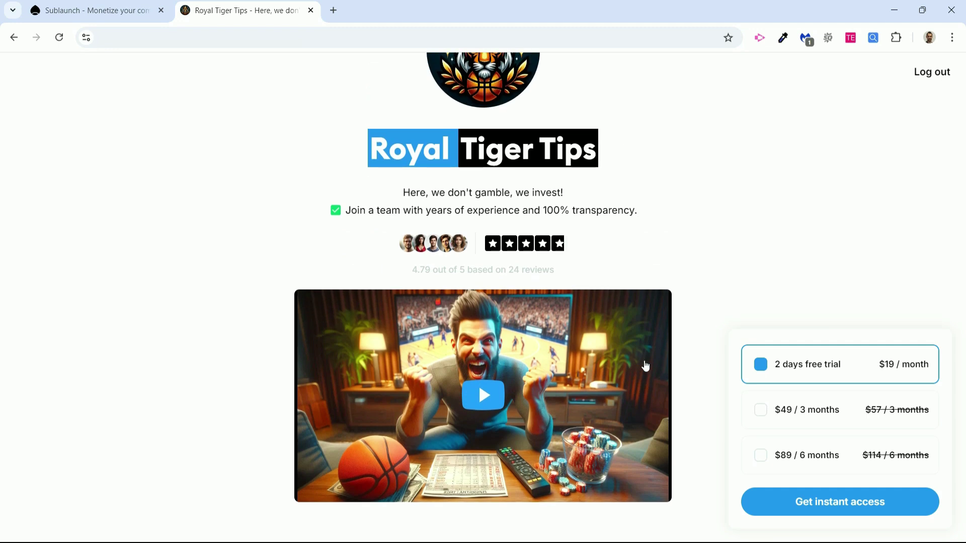
scroll(522, 424, "down", 3)
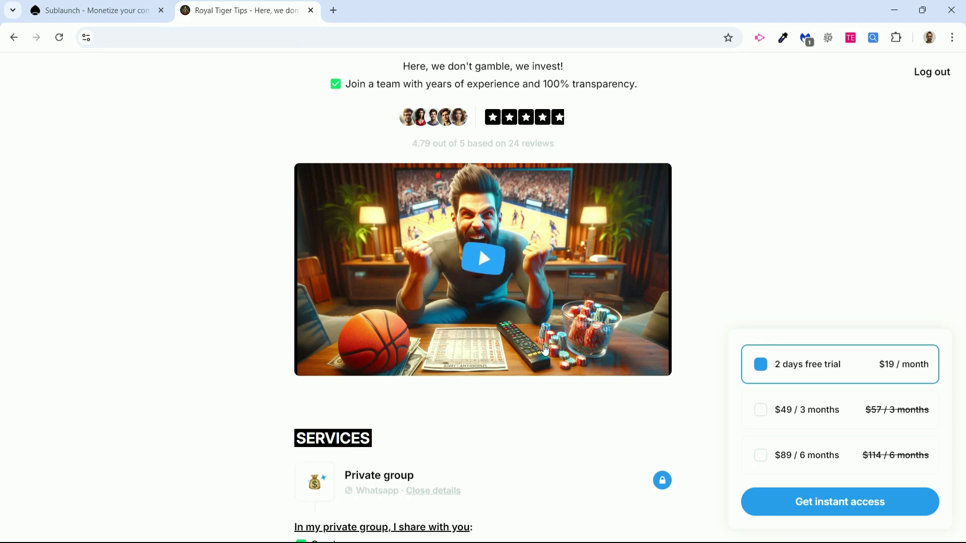
scroll(546, 348, "down", 1)
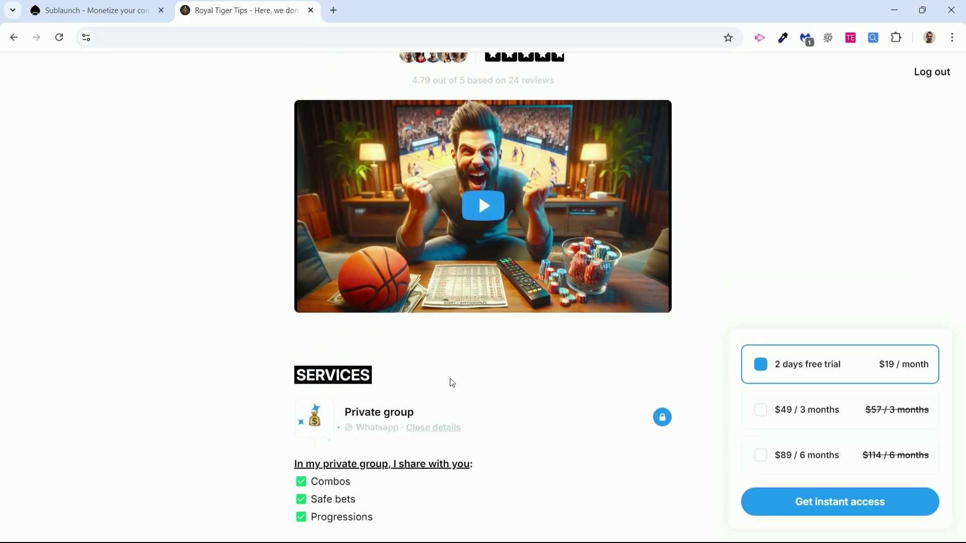
scroll(450, 382, "down", 1)
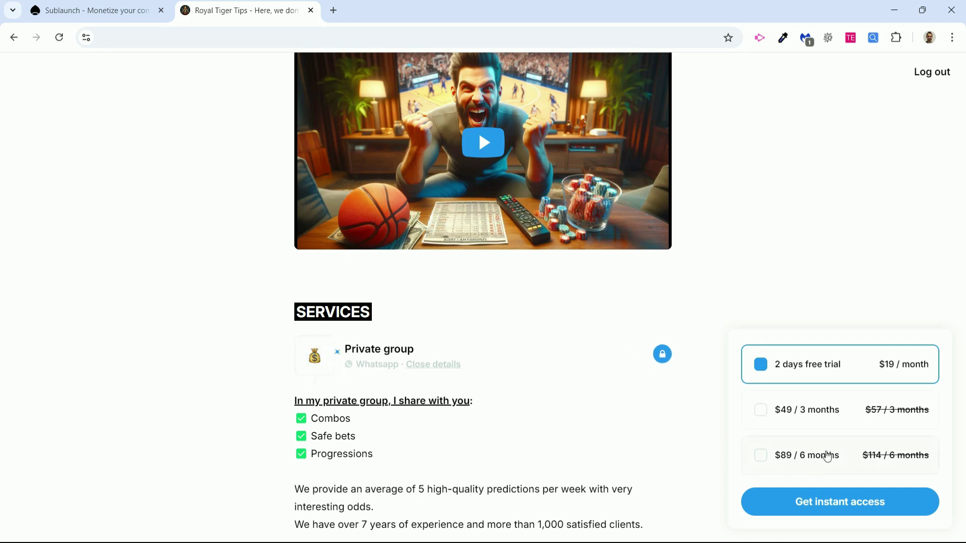
scroll(493, 264, "down", 1)
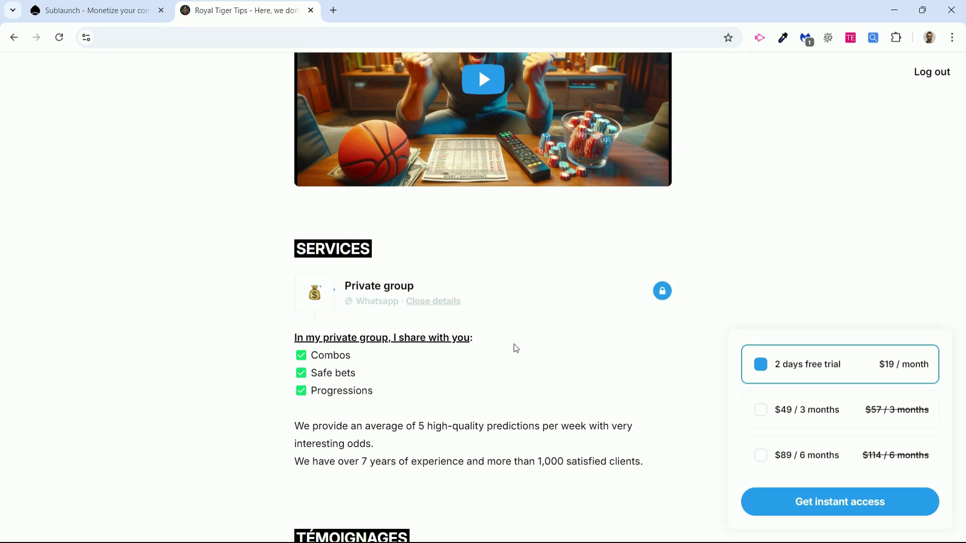
scroll(486, 325, "down", 1)
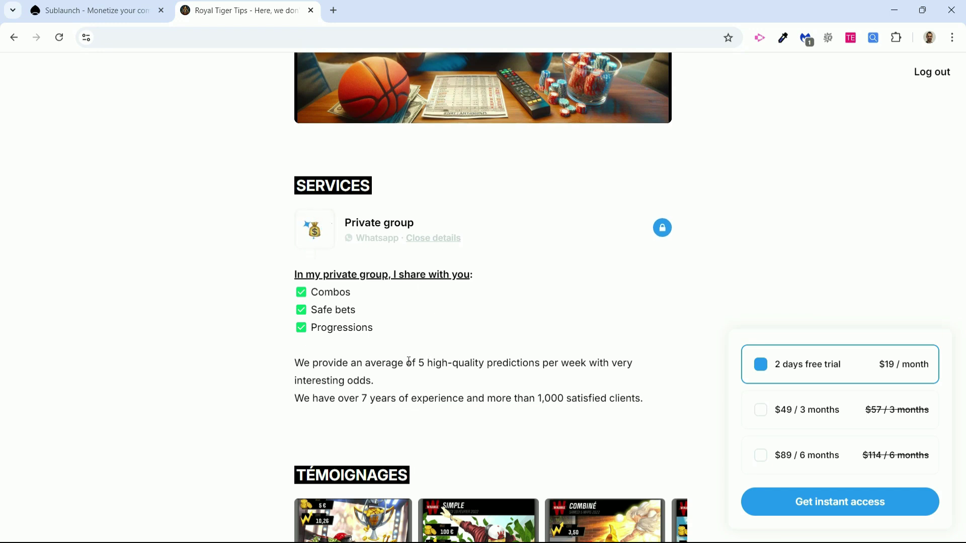
Step: Start the 2-days-free trial checkout, try a coupon code, pick Google Pay, then return to the dashboard
left_click(831, 504)
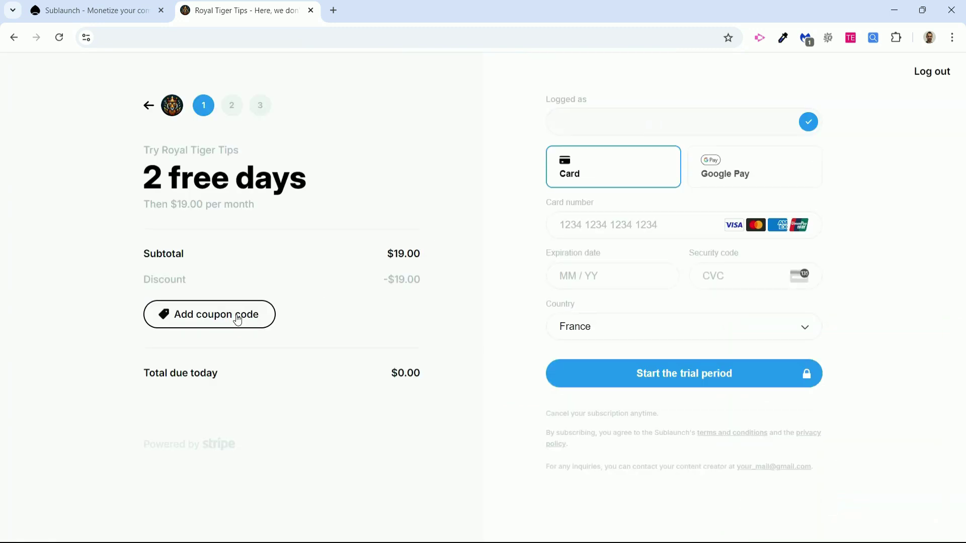
left_click(262, 328)
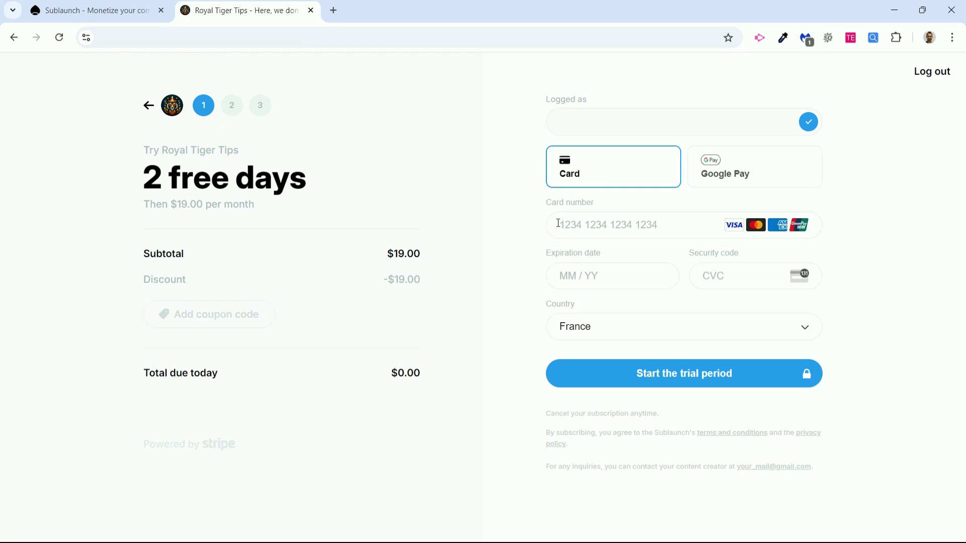
left_click(737, 170)
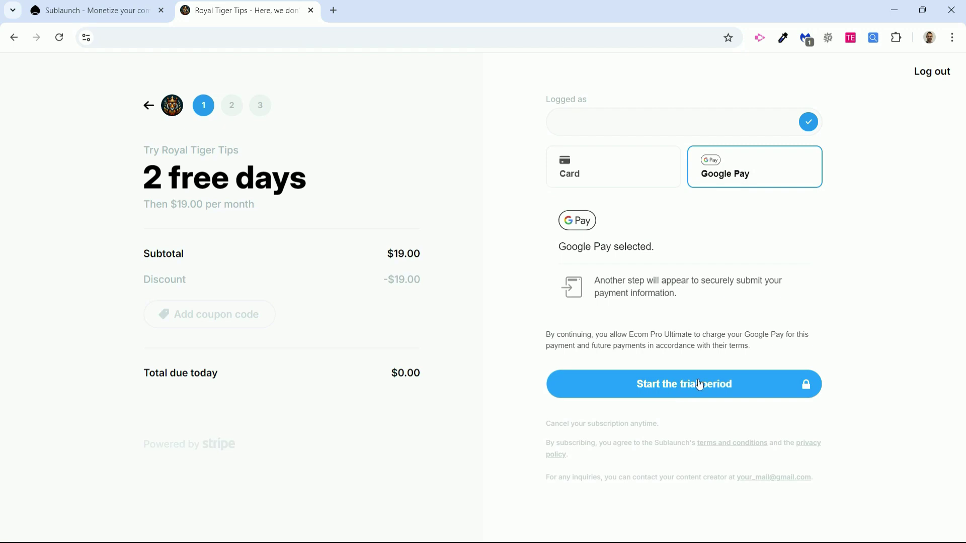
key("ctrl+shift+Tab")
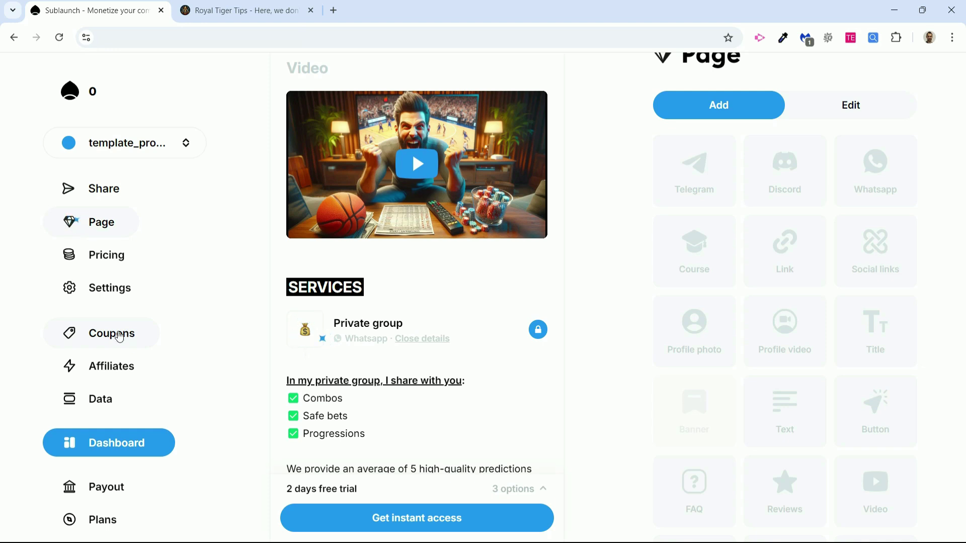
Step: Draft coupon CODE_1 in the Coupons list, trying %, Trial and $ types, then discard it unsaved
left_click(126, 335)
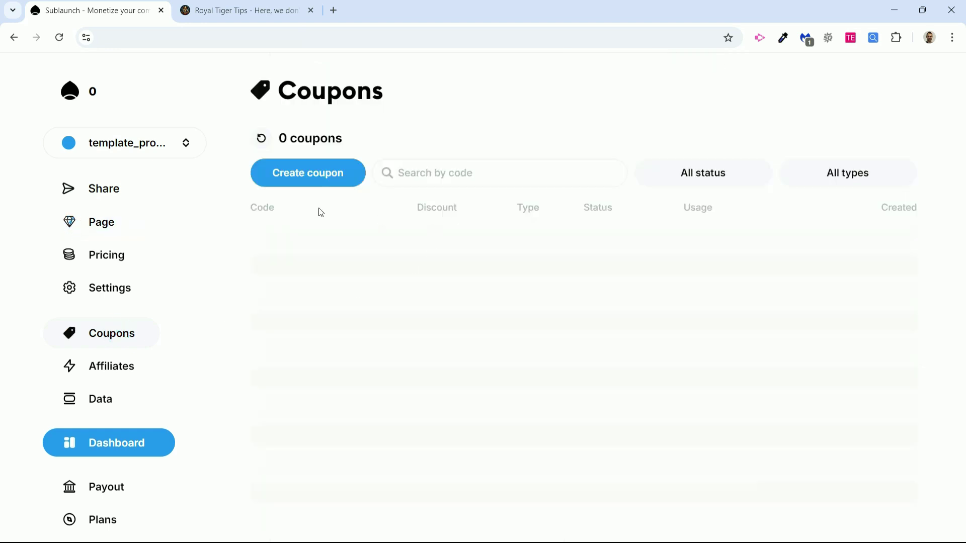
left_click(312, 182)
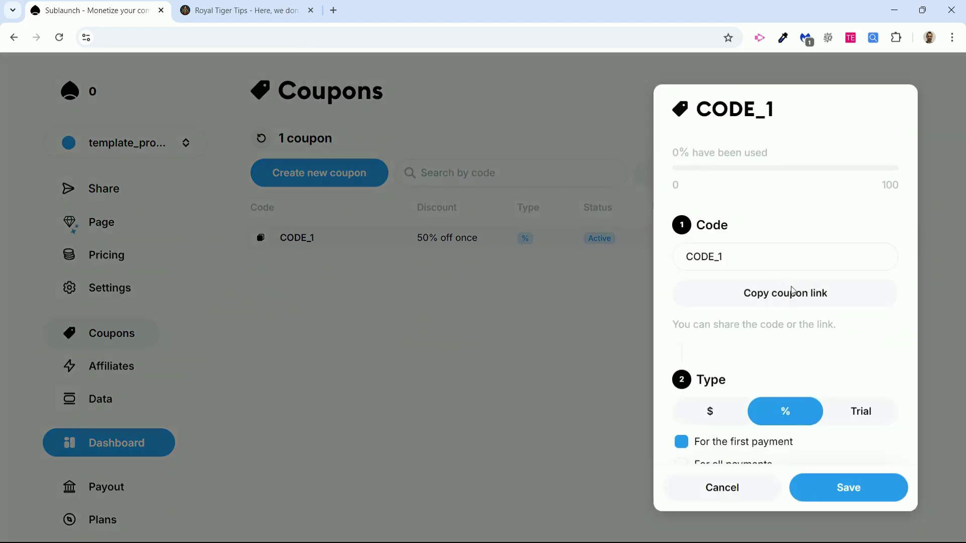
scroll(785, 269, "down", 3)
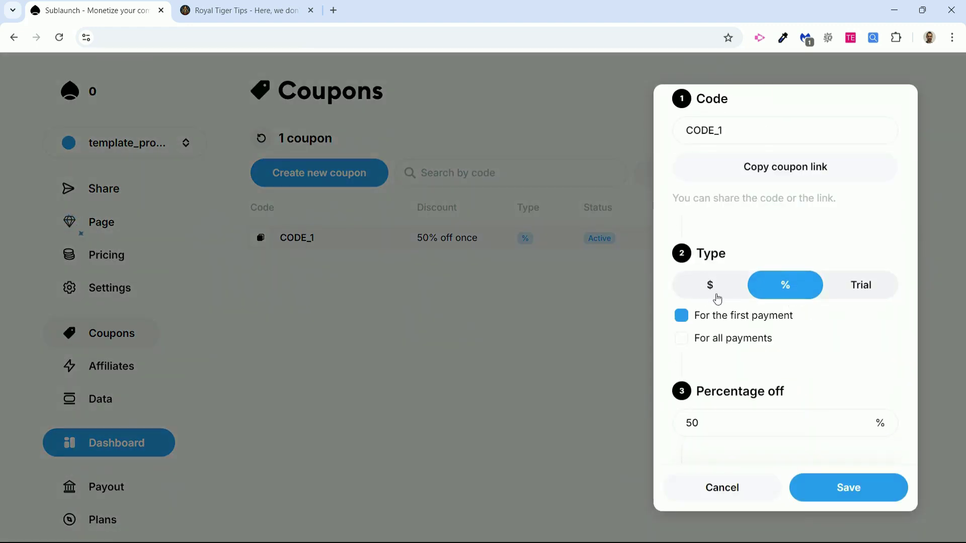
left_click(850, 288)
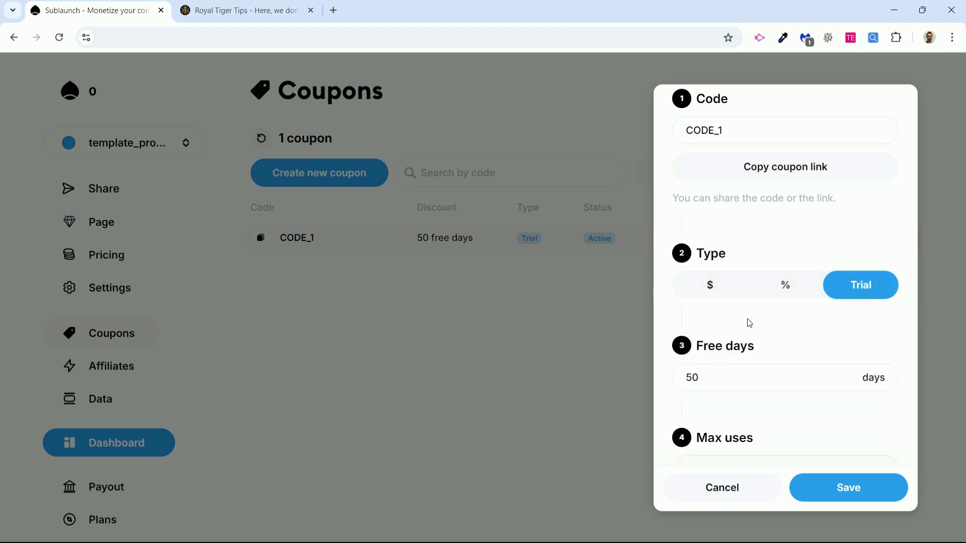
scroll(772, 376, "down", 1)
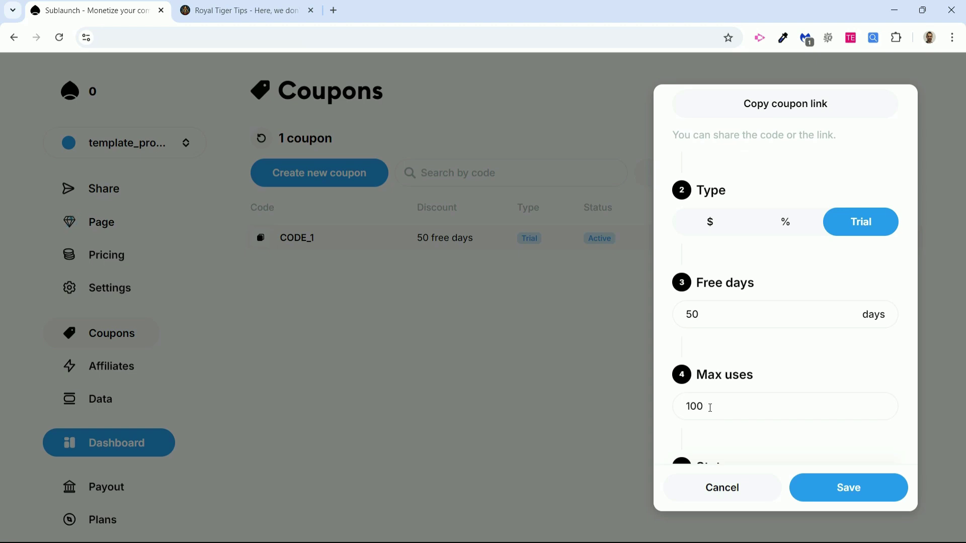
left_click(722, 224)
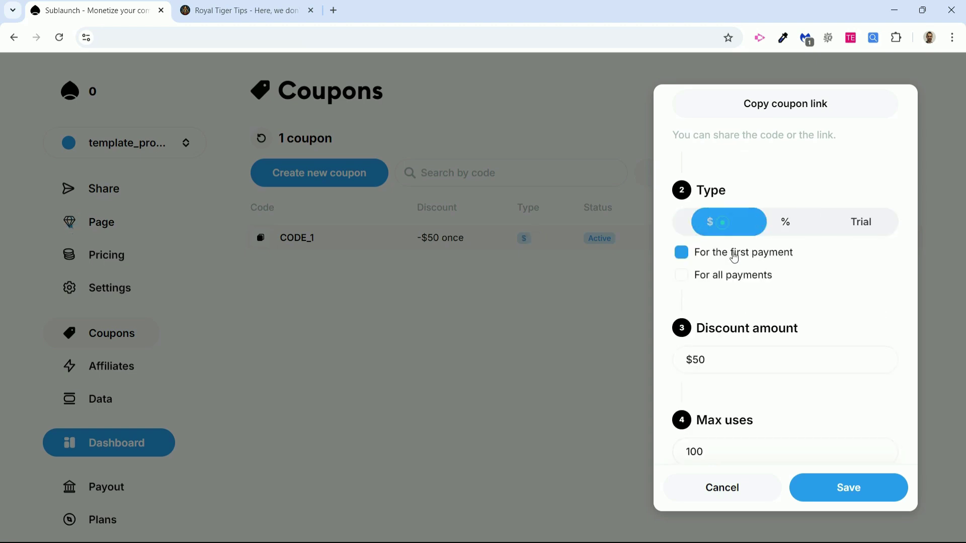
scroll(750, 271, "down", 2)
scroll(759, 288, "down", 1)
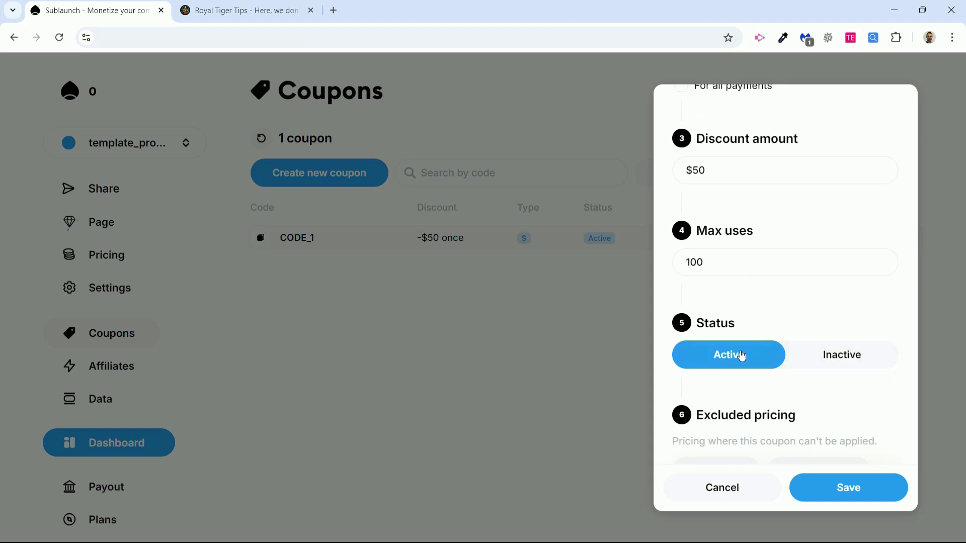
scroll(819, 365, "down", 1)
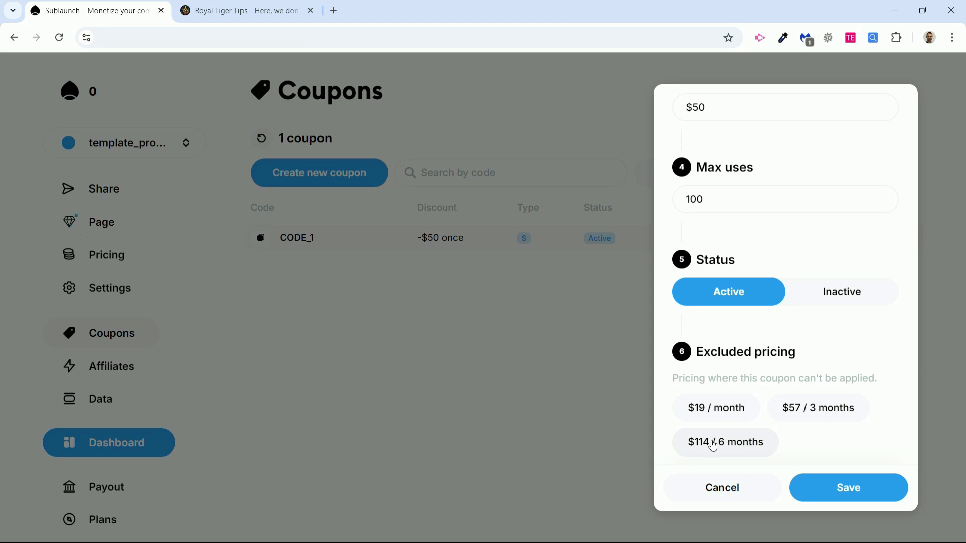
left_click(303, 322)
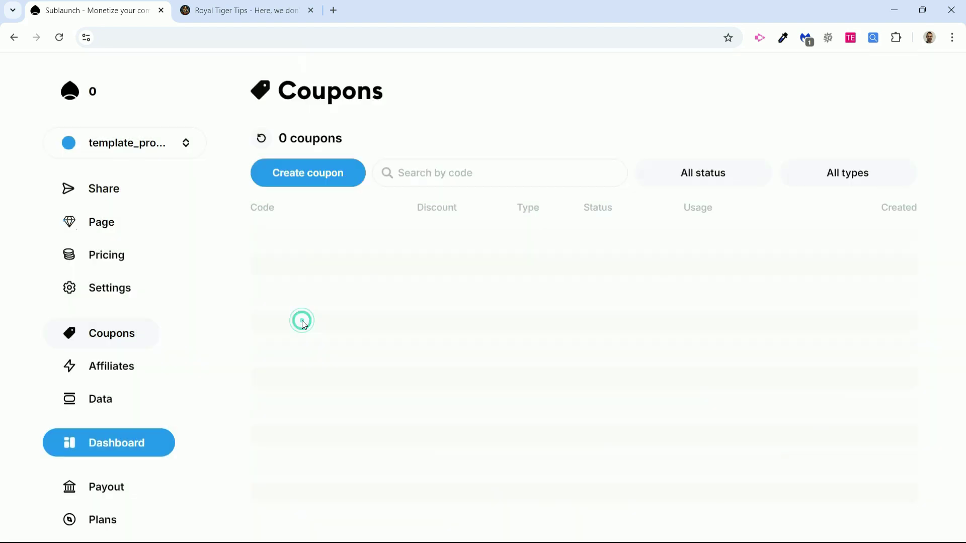
Step: Look at the Affiliates section before going back to the page editor
left_click(104, 371)
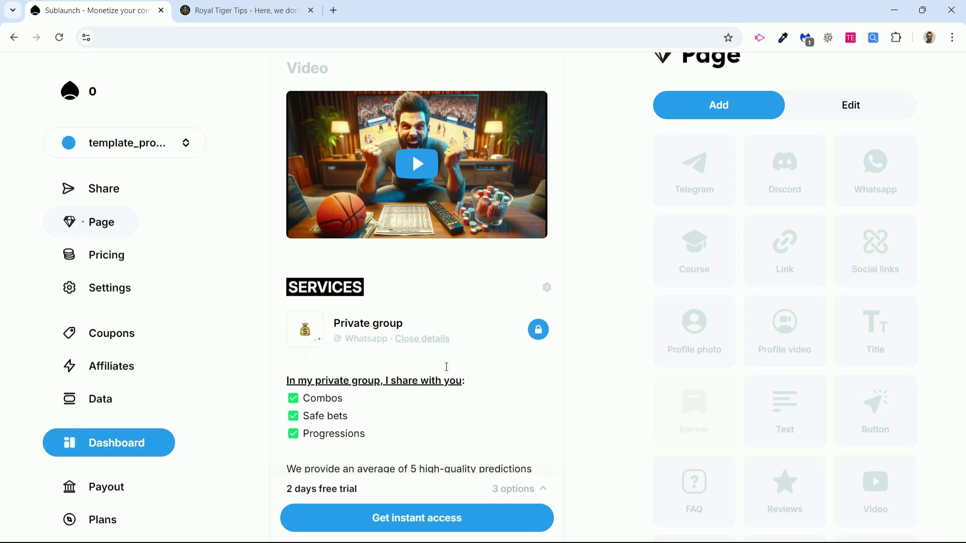
Step: Scroll through the page preview, then open the sublaunch.com homepage in a private browser window
scroll(425, 320, "down", 5)
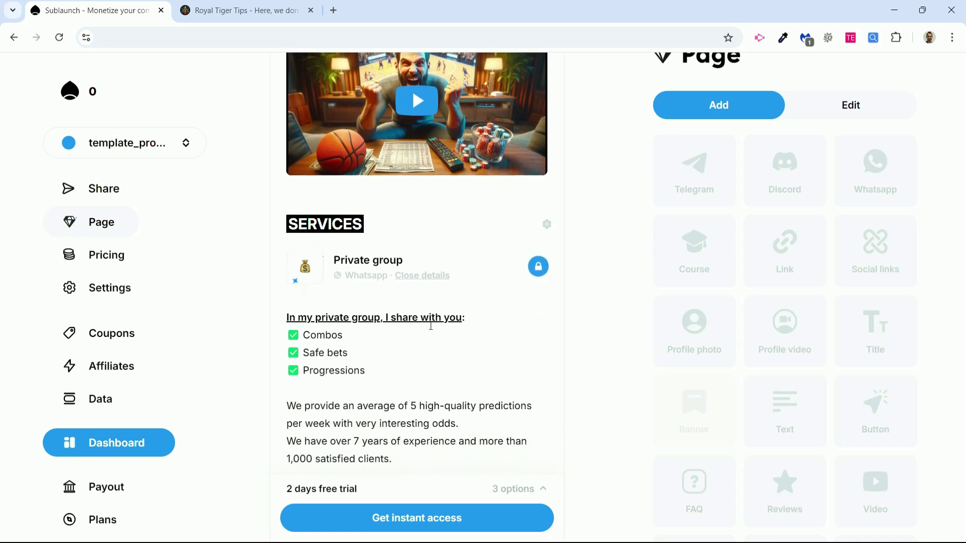
scroll(452, 311, "down", 6)
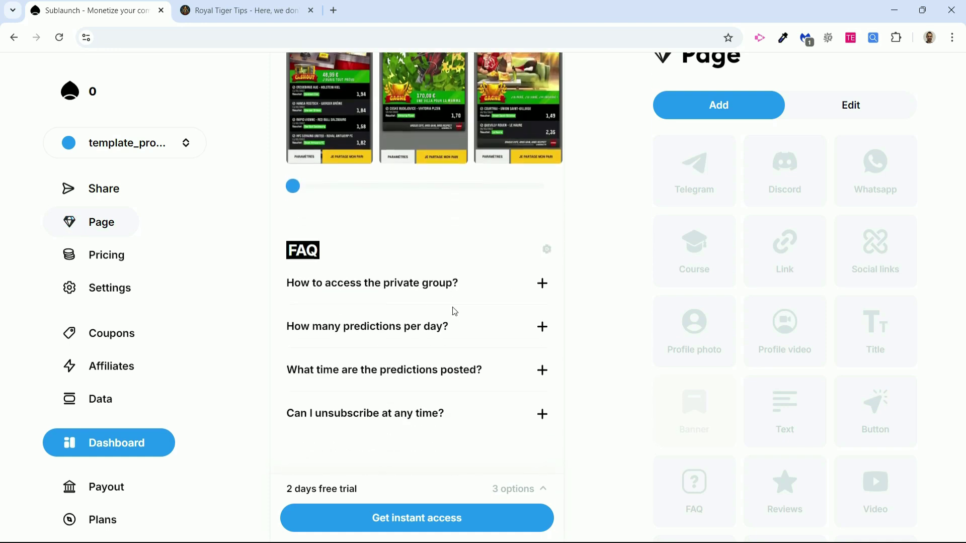
scroll(458, 400, "up", 10)
scroll(458, 400, "up", 2)
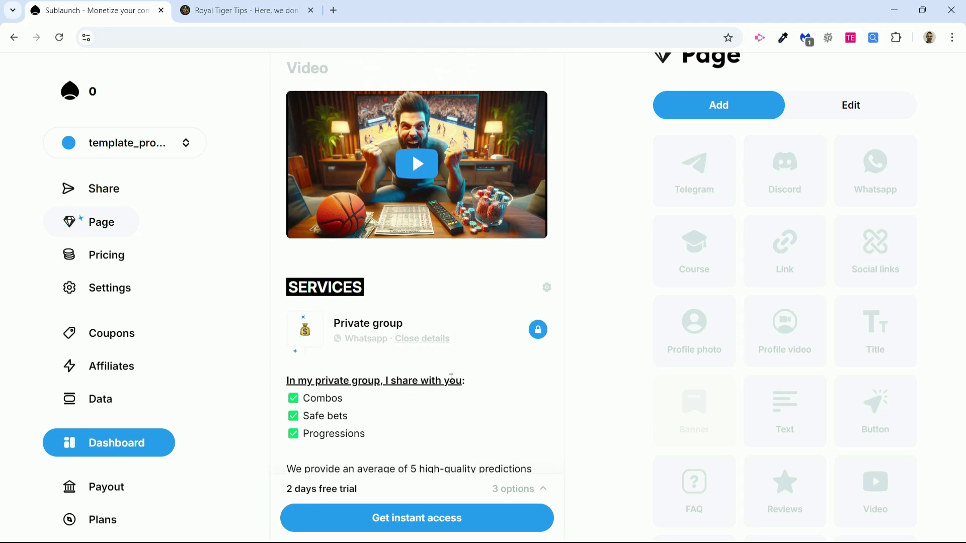
scroll(452, 378, "up", 3)
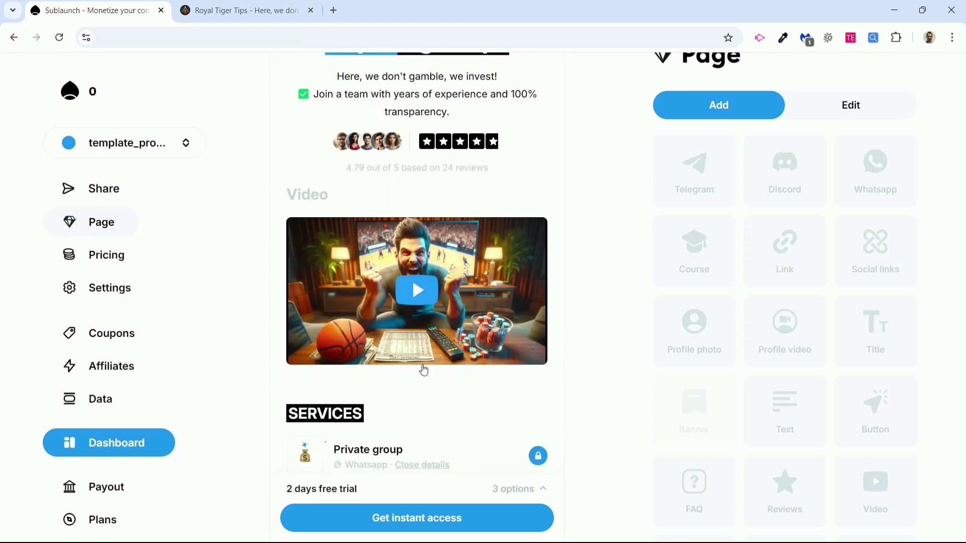
scroll(422, 368, "down", 1)
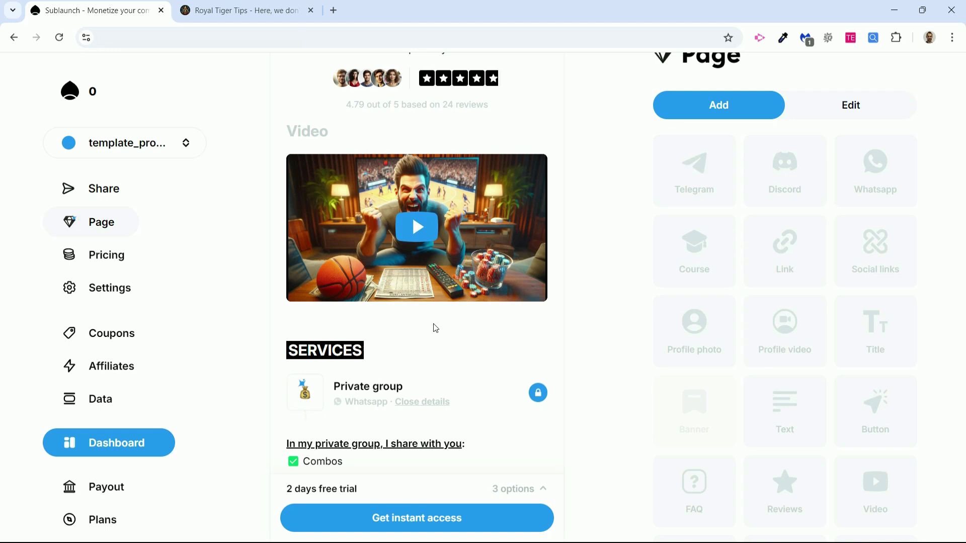
key("ctrl+l")
key("alt+Return")
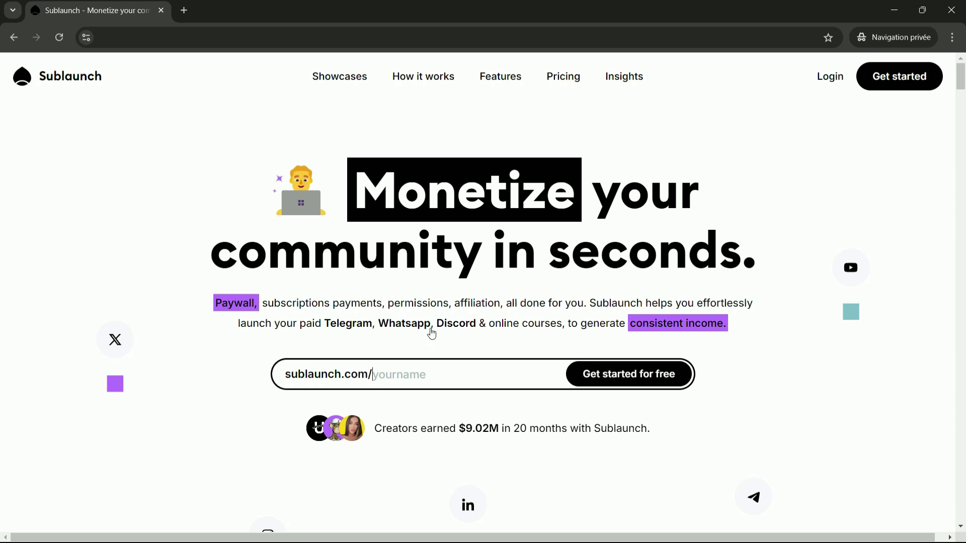
Step: Enter 'tot' as the sublaunch.com/ page name and start creating the page for free
left_click(381, 379)
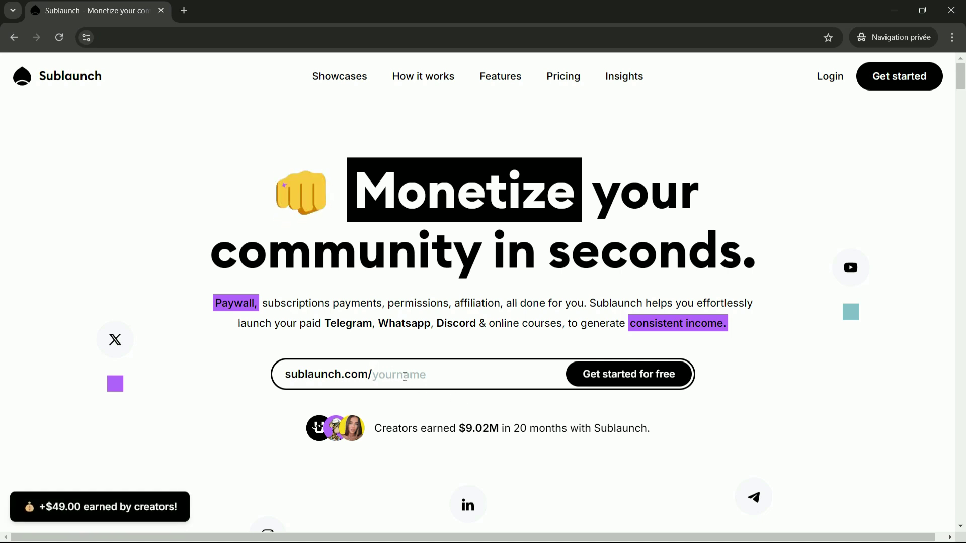
type("totototo")
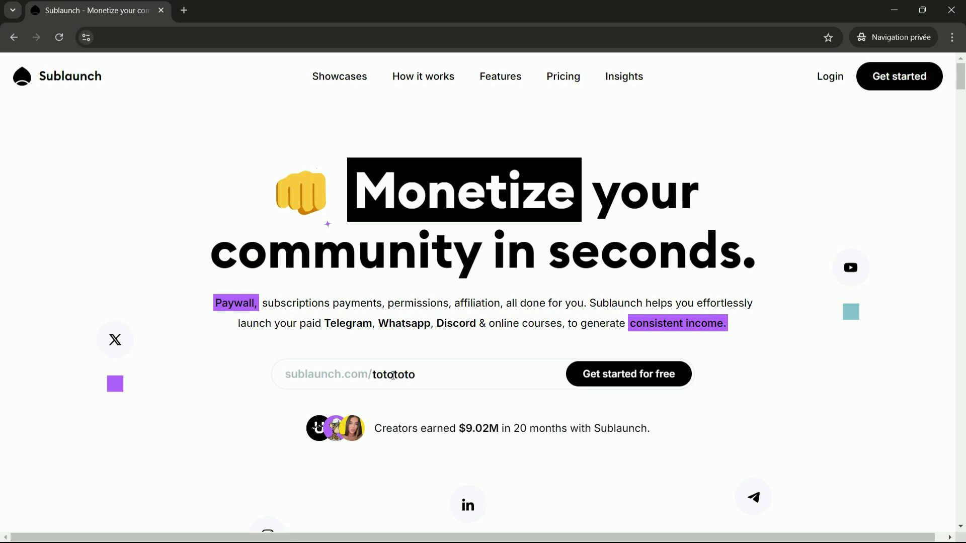
left_click(622, 378)
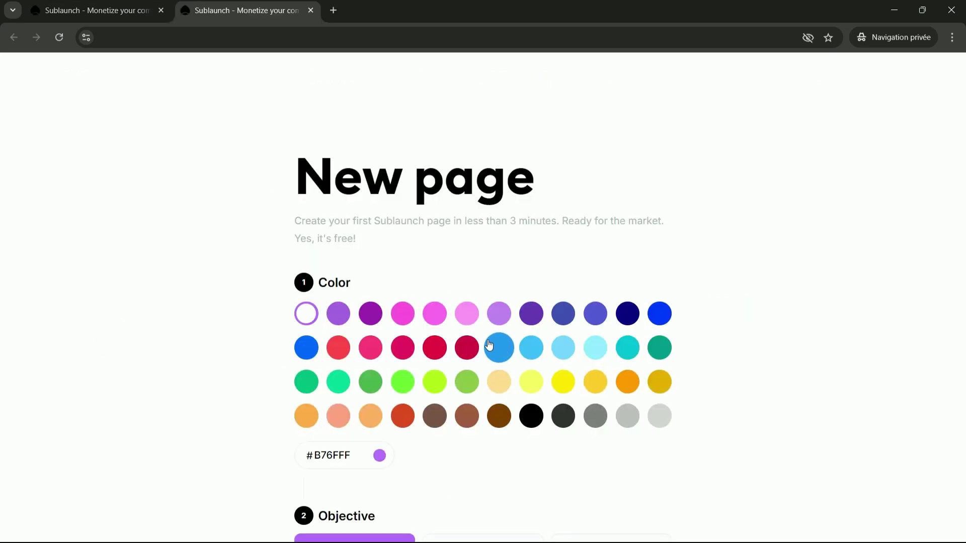
Step: Choose crimson as the new page's colour and scroll down to Exclusive products
left_click(467, 347)
scroll(476, 336, "down", 1)
scroll(476, 336, "down", 4)
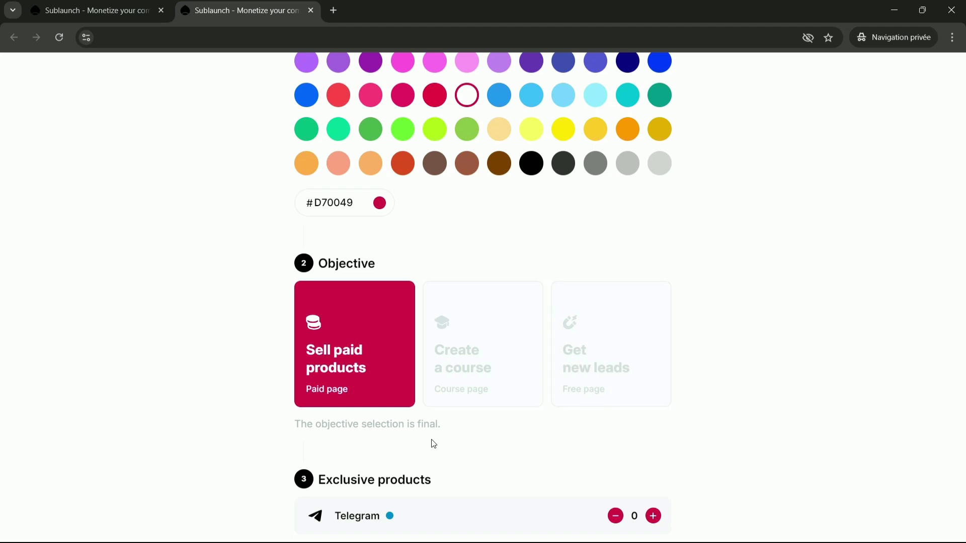
scroll(441, 436, "down", 1)
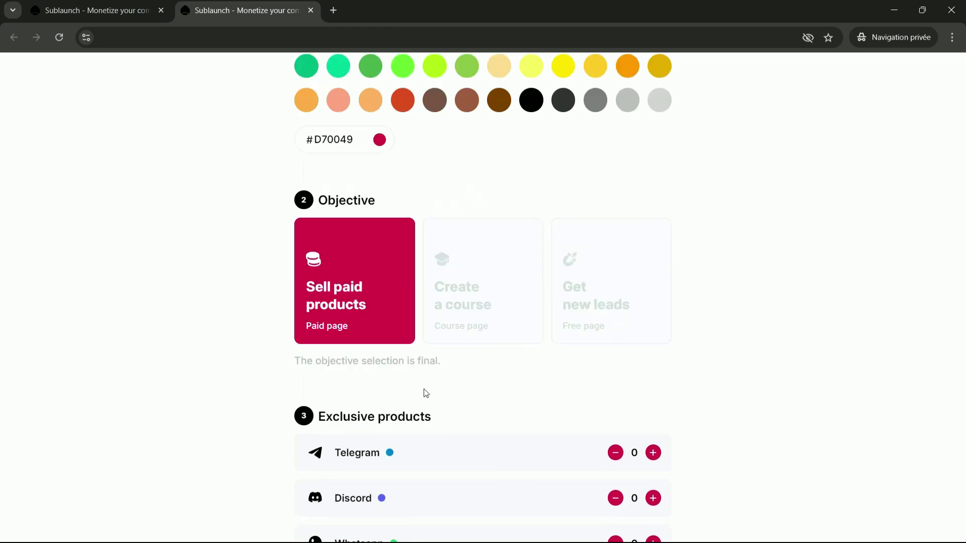
scroll(446, 388, "down", 3)
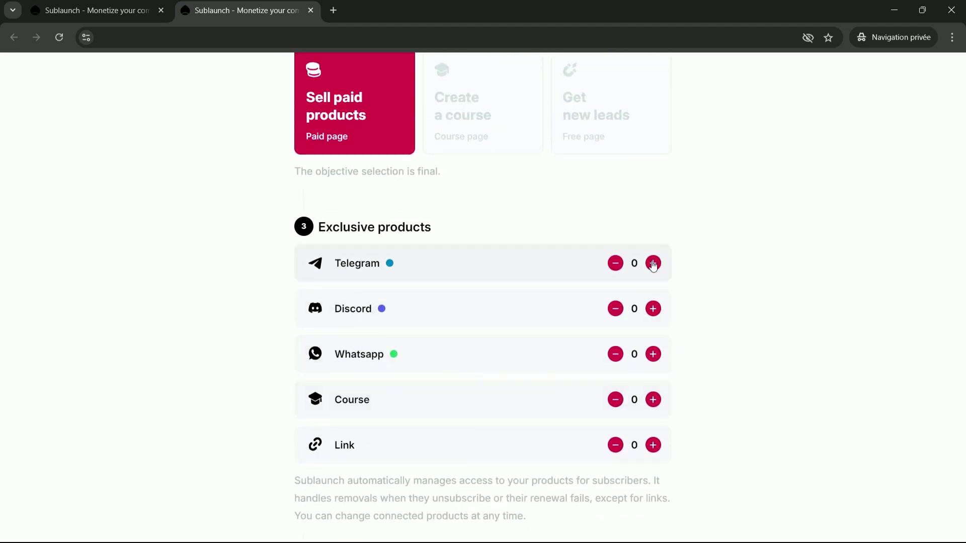
Step: Add one Telegram, one Discord, one Whatsapp and two Course products
left_click(653, 264)
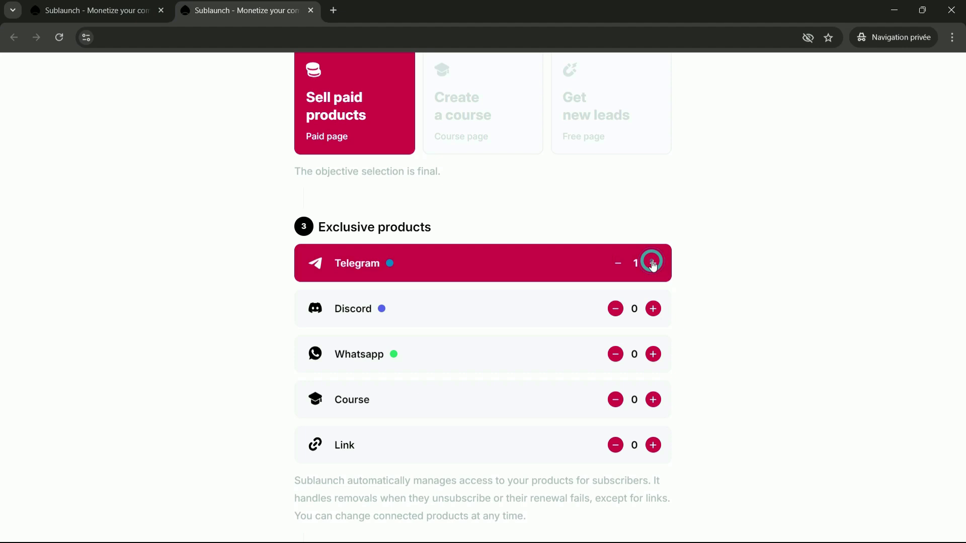
left_click(651, 308)
left_click(653, 354)
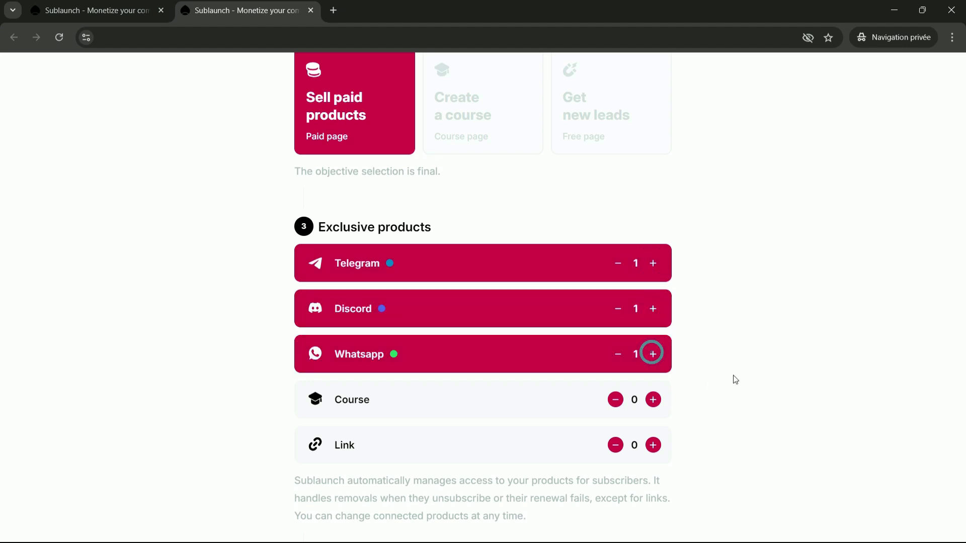
left_click(654, 400)
left_click(654, 401)
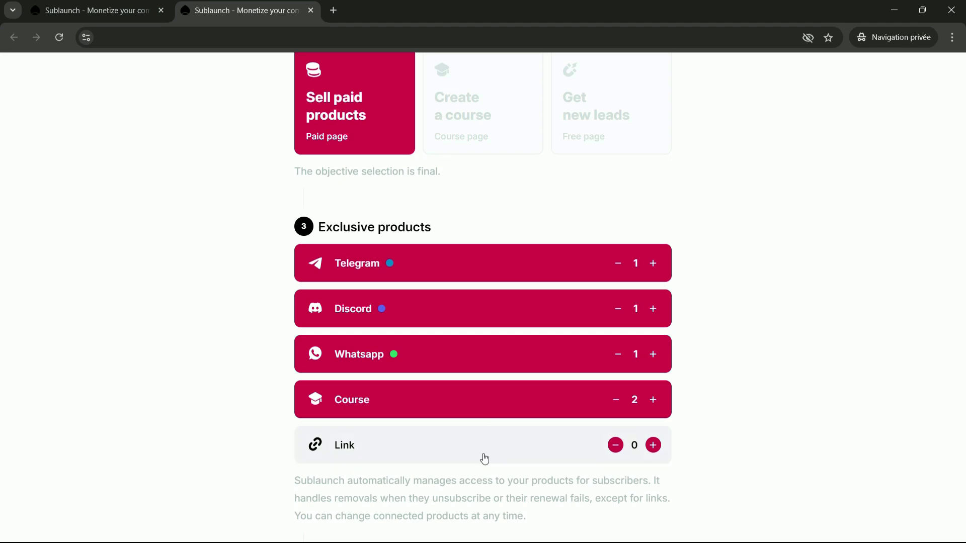
Step: Keep USD and add two more prices billed Every 3 months and Annual
scroll(503, 448, "down", 3)
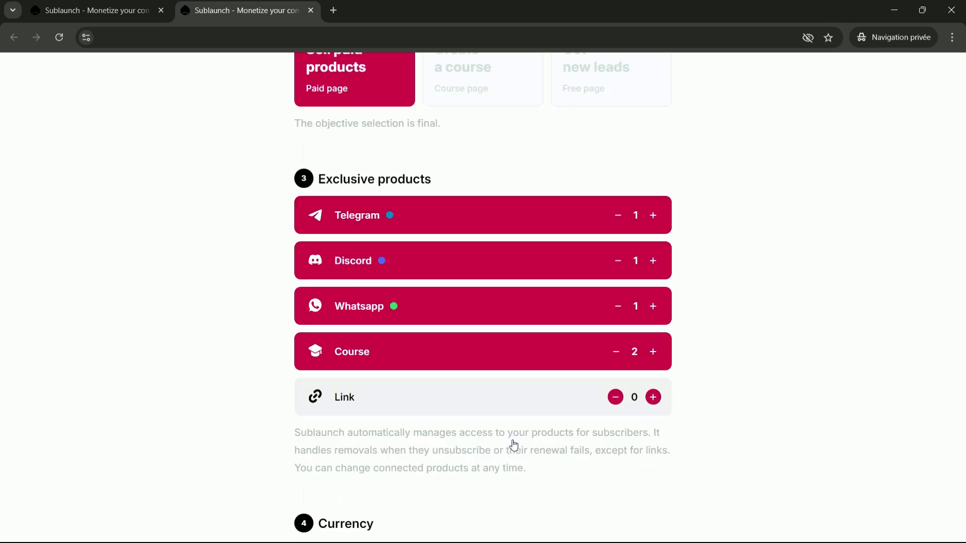
scroll(478, 352, "down", 3)
left_click(339, 373)
scroll(430, 370, "down", 3)
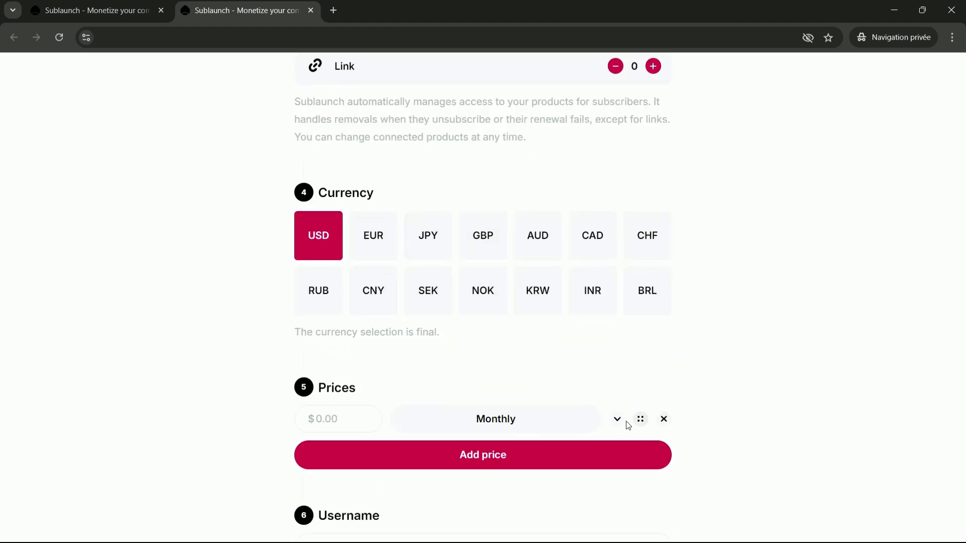
left_click(539, 445)
left_click(501, 492)
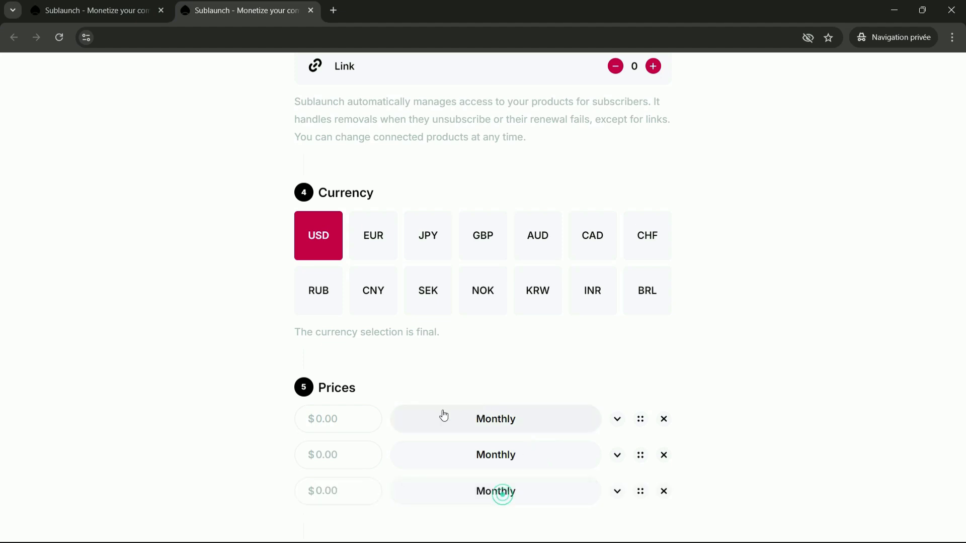
left_click(523, 453)
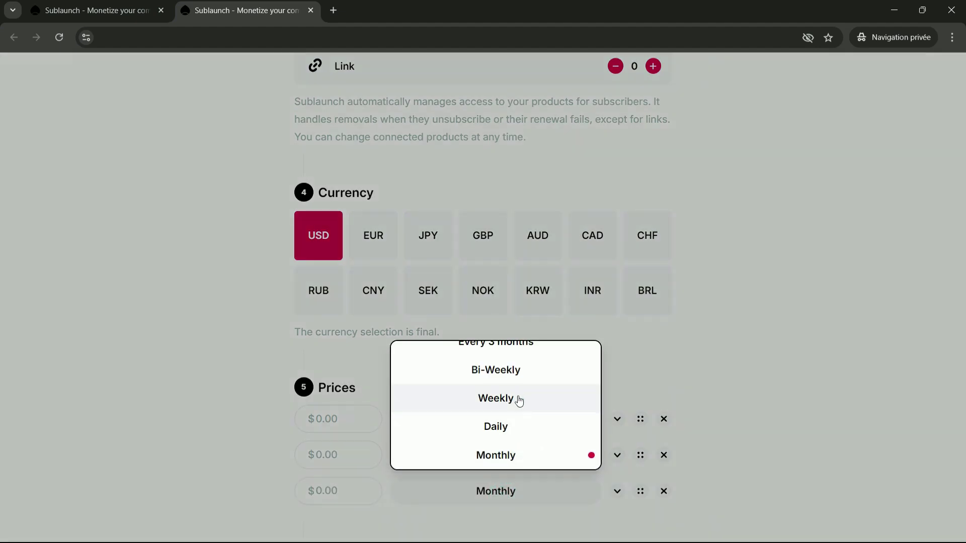
scroll(503, 414, "up", 2)
left_click(501, 406)
left_click(517, 491)
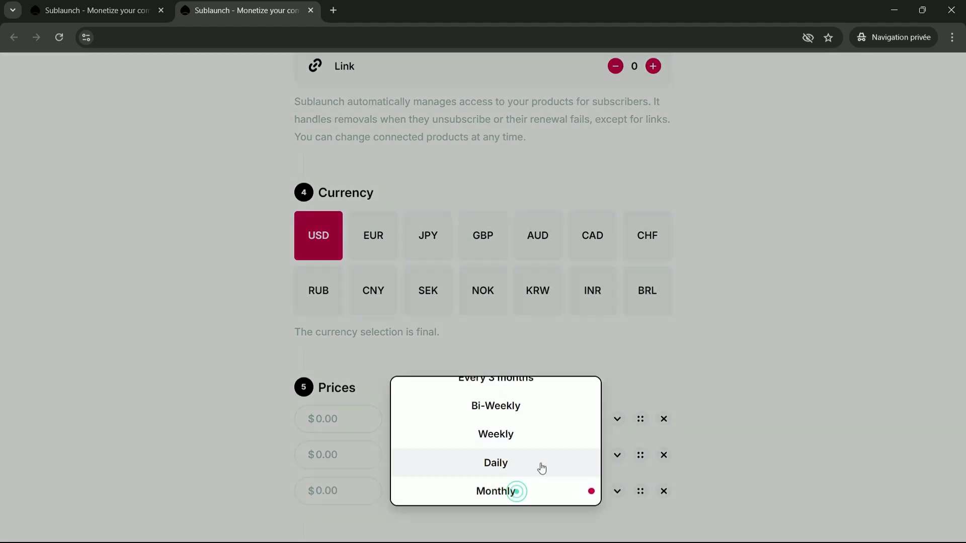
scroll(537, 457, "up", 3)
left_click(504, 418)
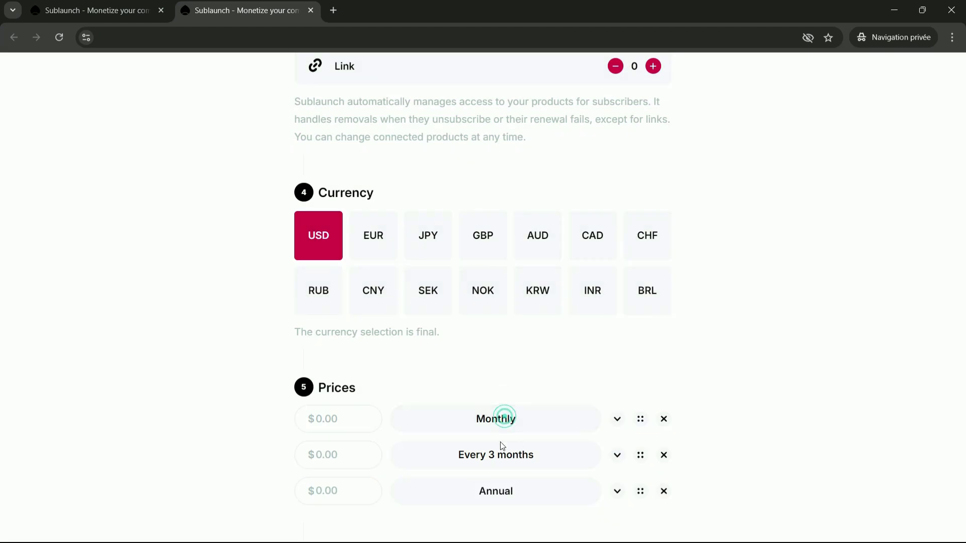
Step: Enter the prices: $39 monthly, $89 every 3 months and $149 annual
left_click(329, 415)
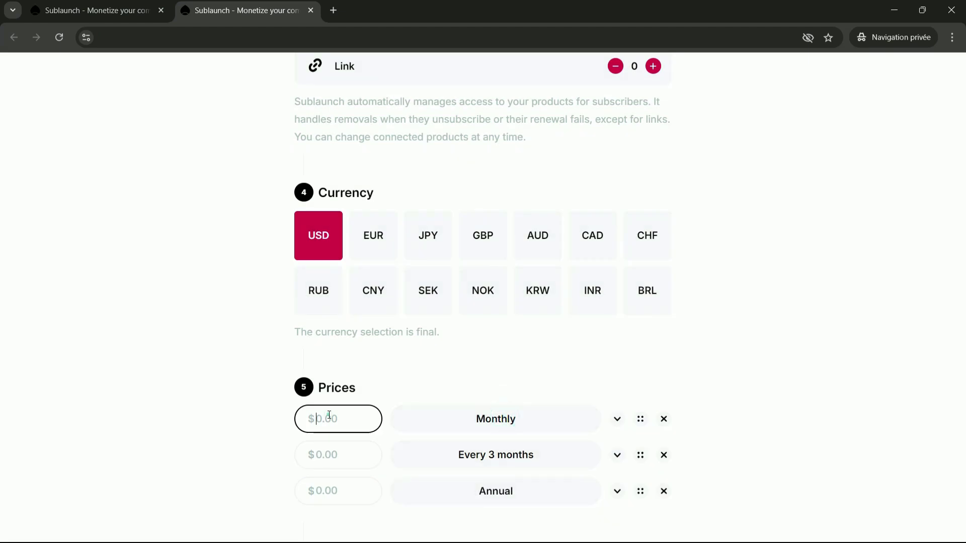
type("0")
key("BackSpace")
type("39")
key("Tab")
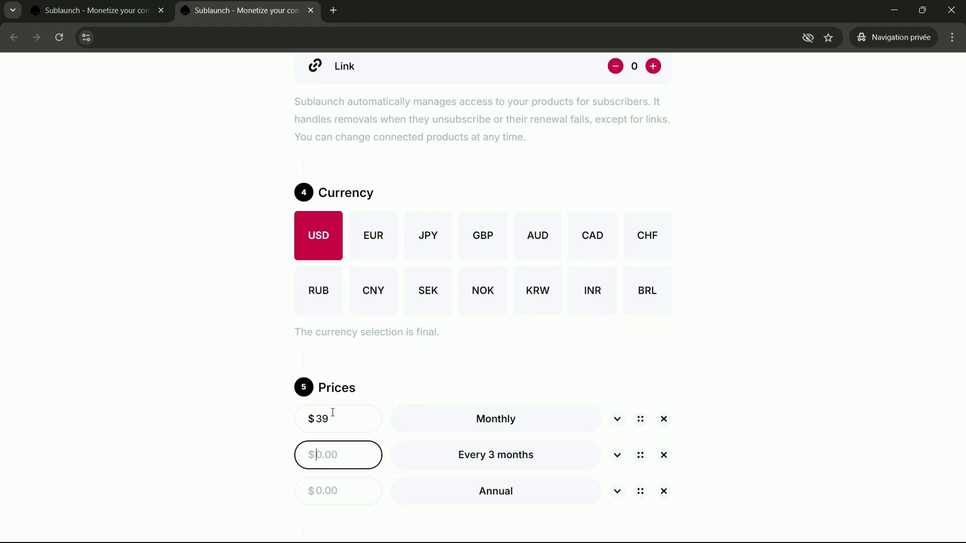
type("89")
key("Tab")
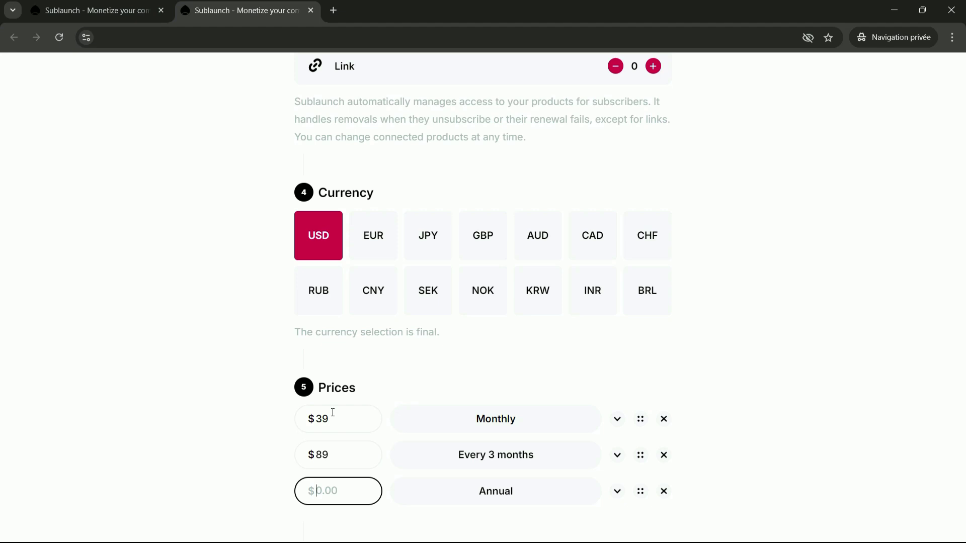
type("15")
left_click(265, 440)
scroll(500, 433, "down", 3)
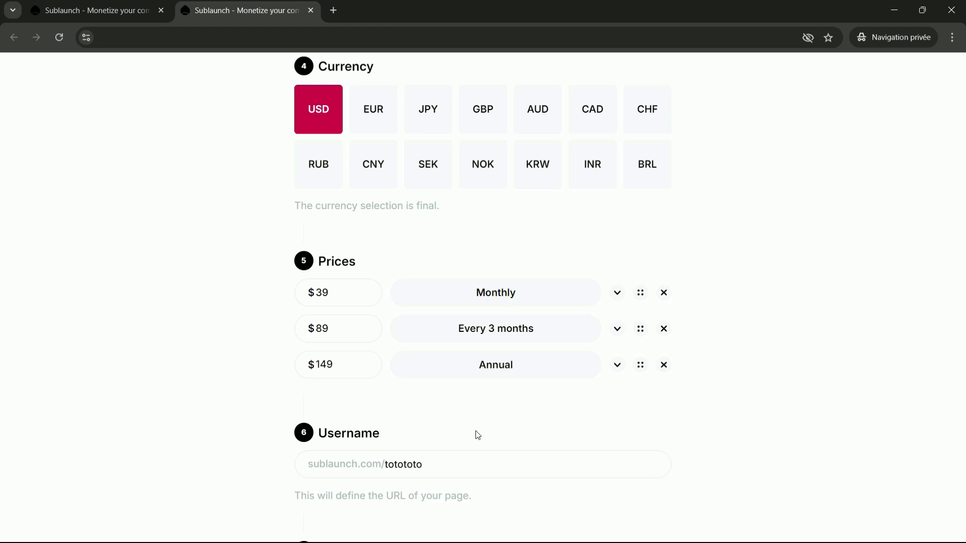
Step: Upload the tiger logo as the profile photo for the page titled Totototo
scroll(477, 435, "down", 4)
left_click(326, 391)
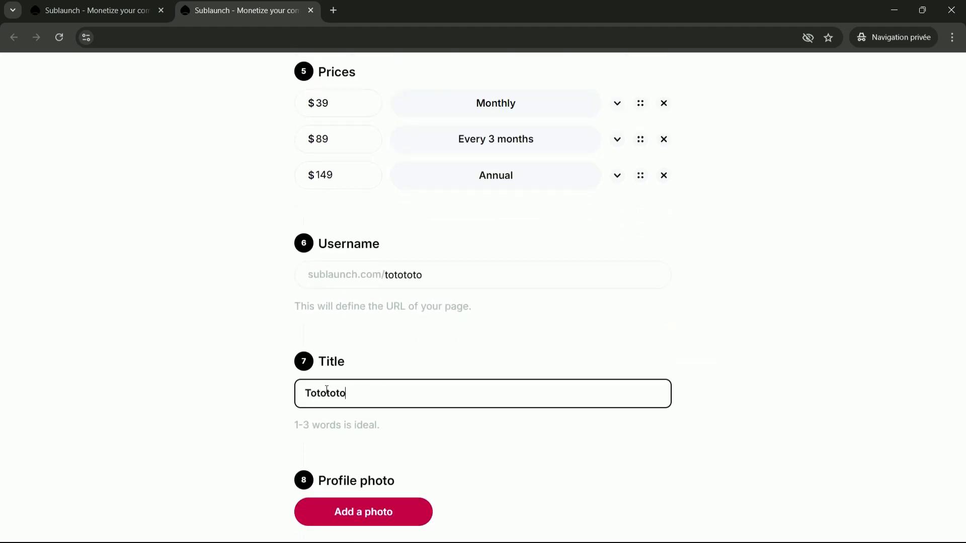
left_click(306, 427)
scroll(362, 424, "down", 1)
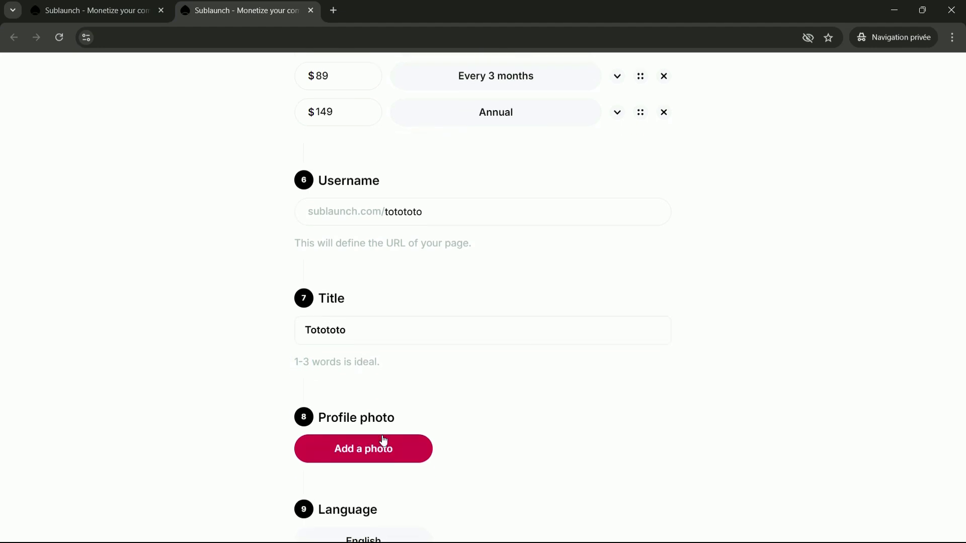
left_click(348, 448)
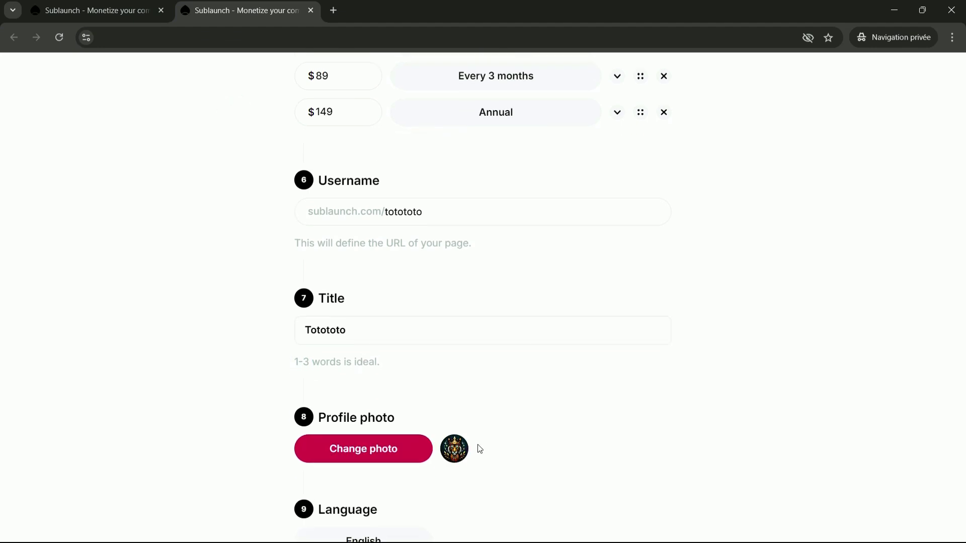
scroll(458, 359, "down", 1)
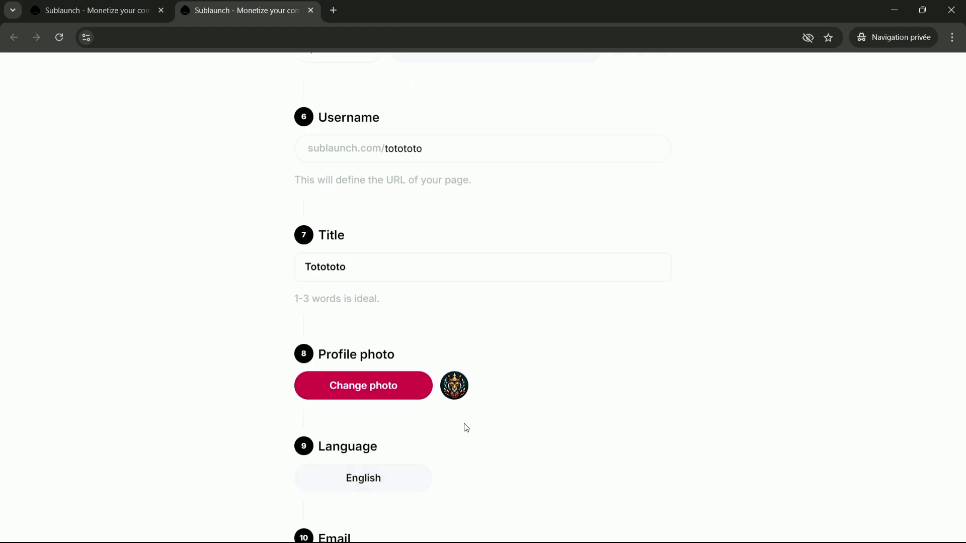
Step: Leave English as the page language and scroll down to Create page
left_click(391, 477)
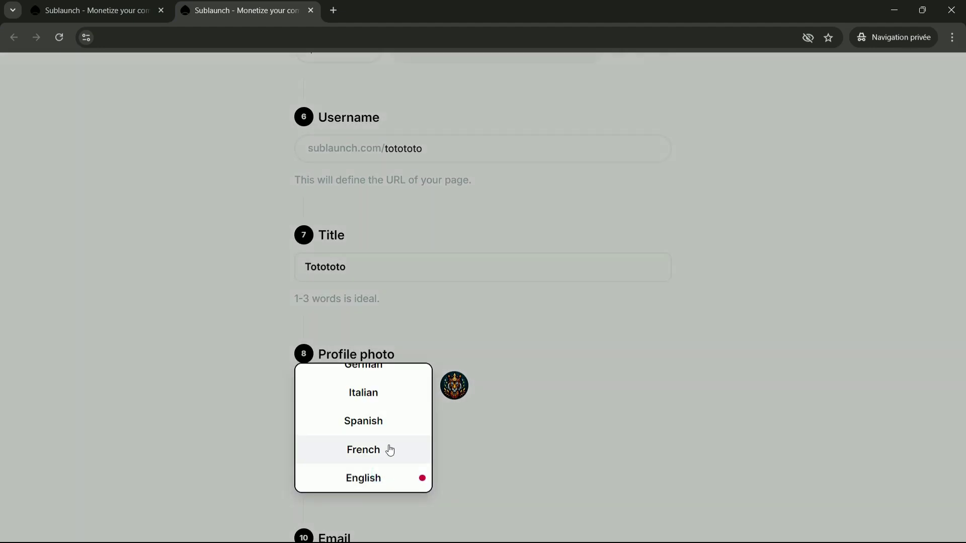
scroll(392, 440, "up", 2)
scroll(422, 401, "up", 1)
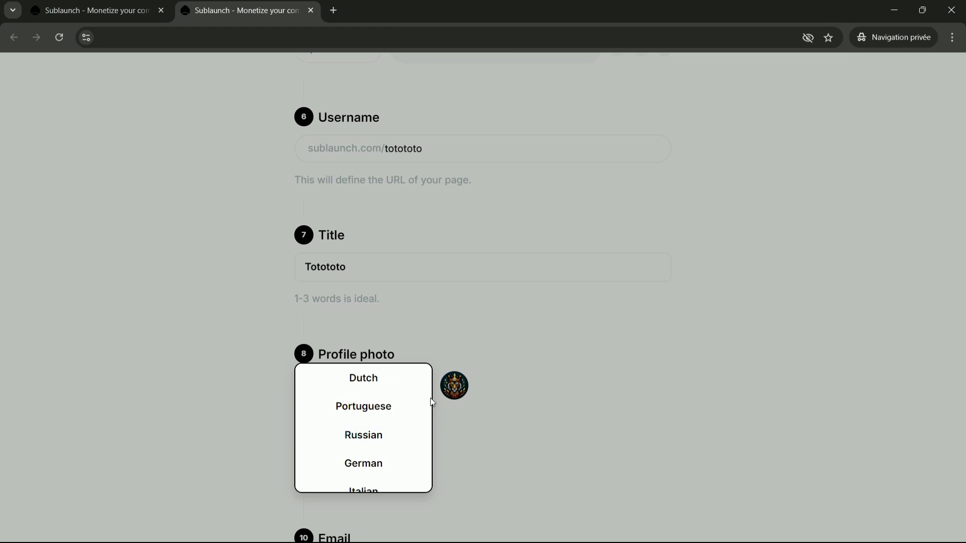
left_click(518, 402)
scroll(404, 383, "down", 1)
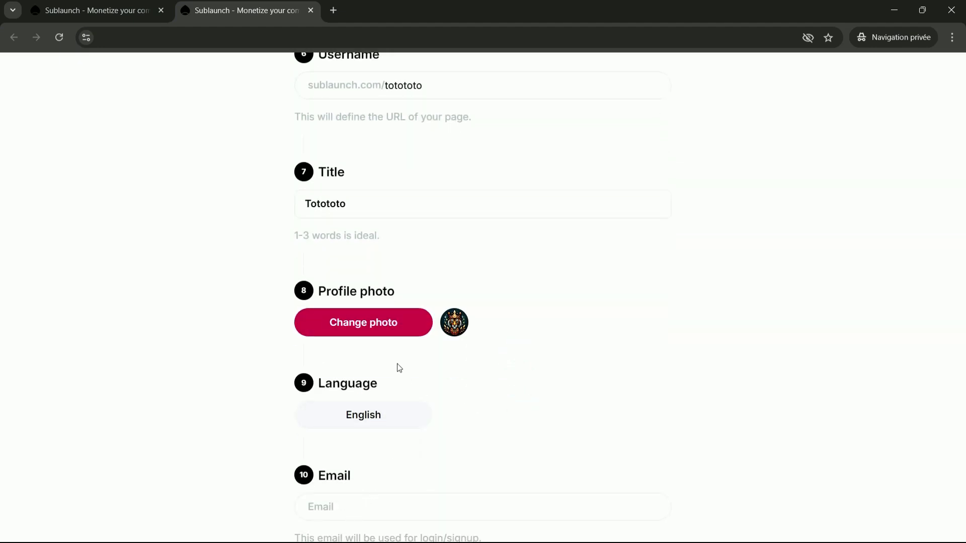
scroll(399, 368, "down", 1)
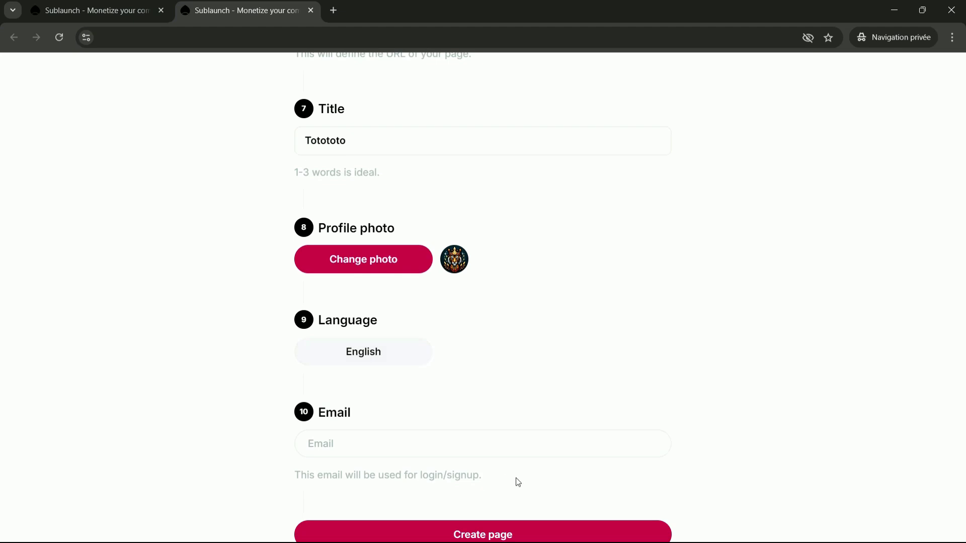
scroll(509, 417, "down", 1)
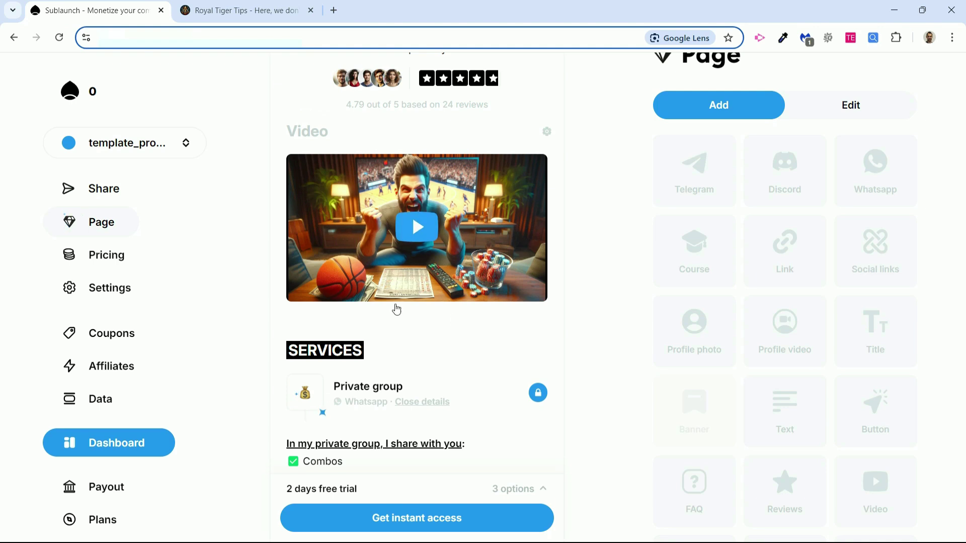
Step: Delete the scrolling '2 days free (limited offer)' banner from the top of the Royal Tiger Tips page
scroll(553, 390, "up", 1)
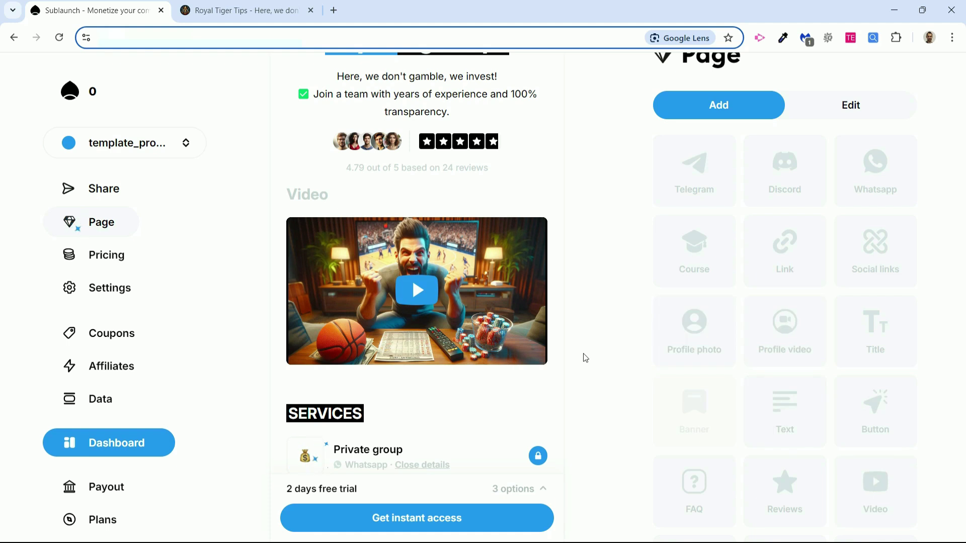
scroll(626, 408, "up", 5)
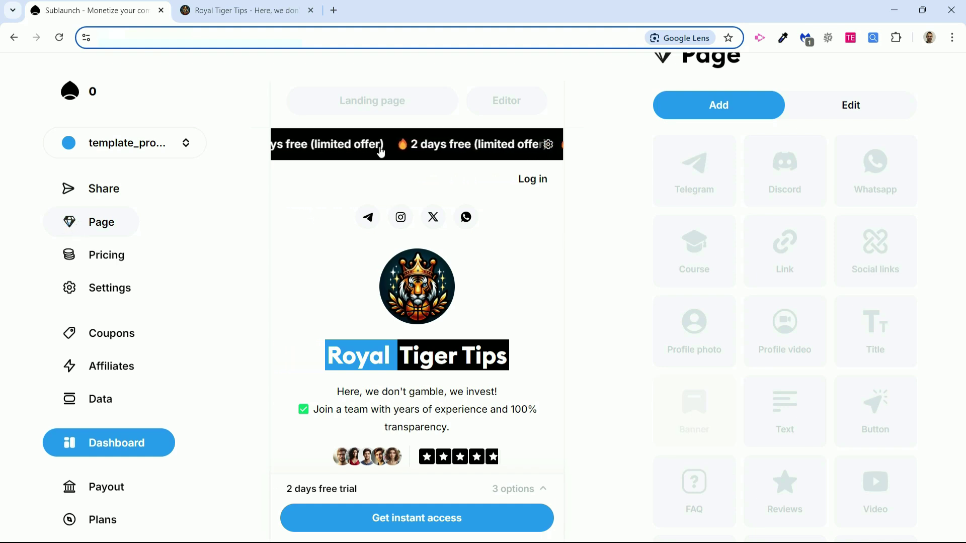
left_click(395, 151)
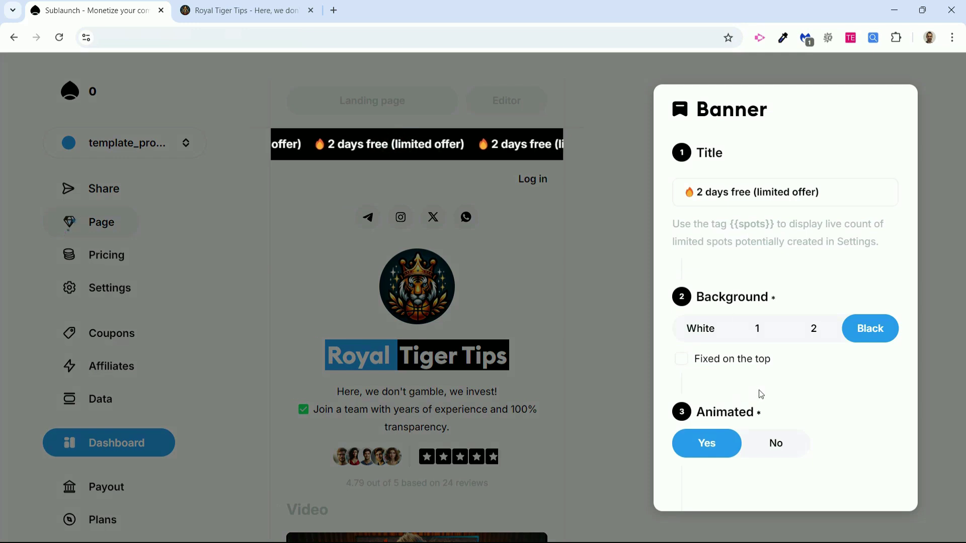
scroll(778, 494, "down", 2)
left_click(778, 492)
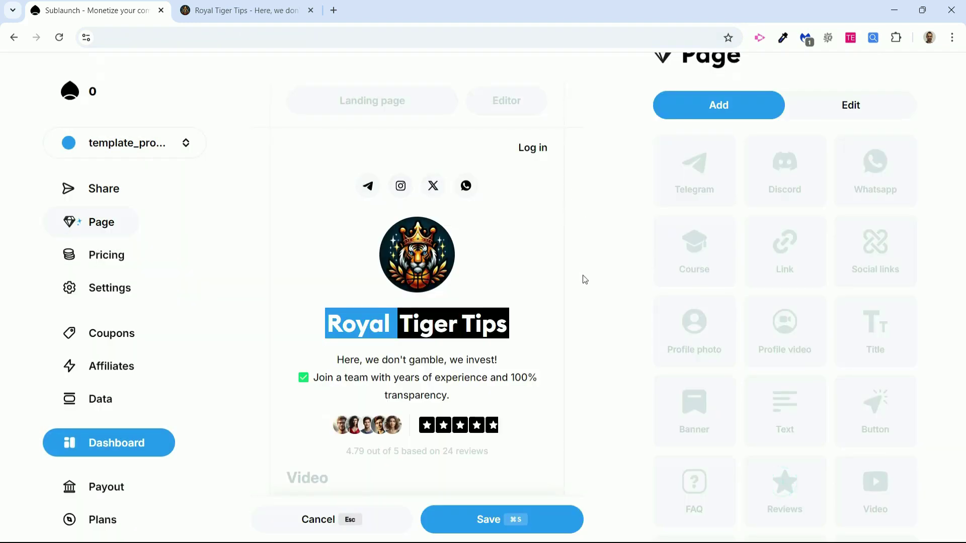